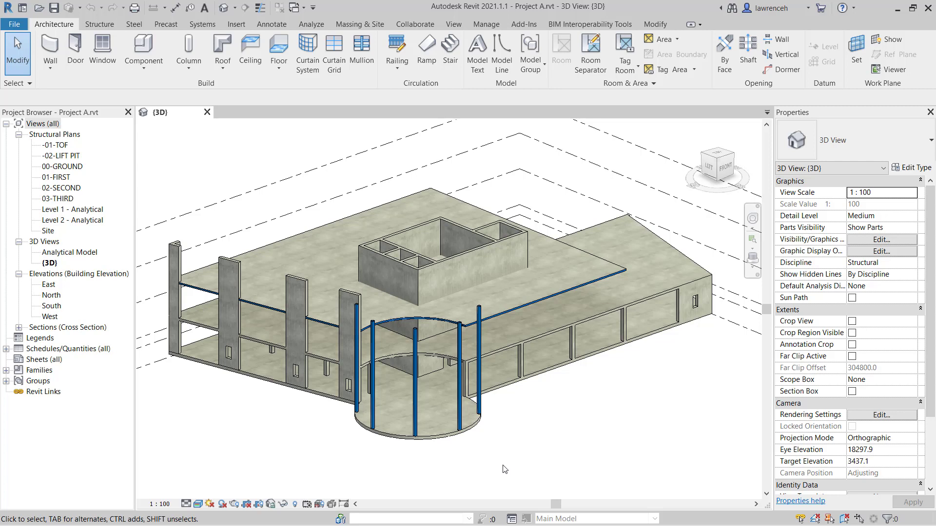
Open the 00-GROUND plan and enter Edit Boundary on the RC Slab 300 ground floor
double_click(63, 167)
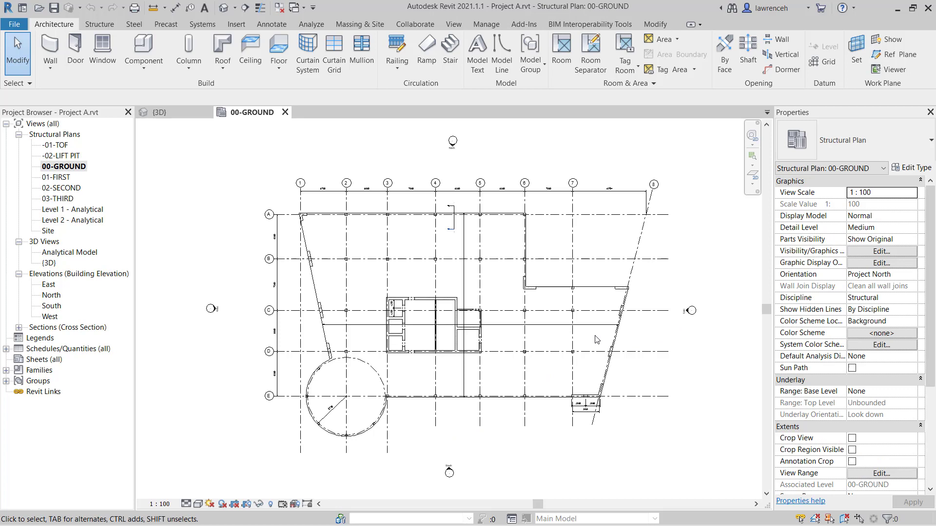
scroll(524, 401, up, 10)
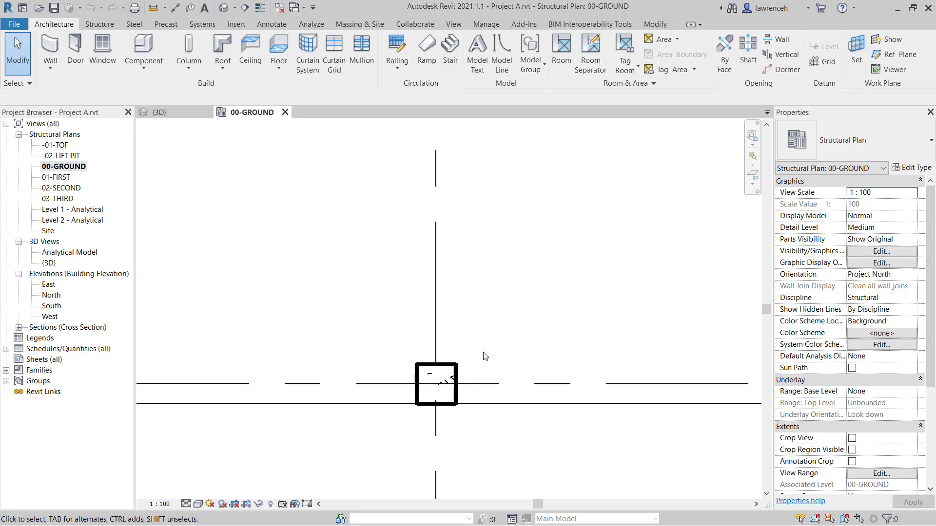
click(505, 406)
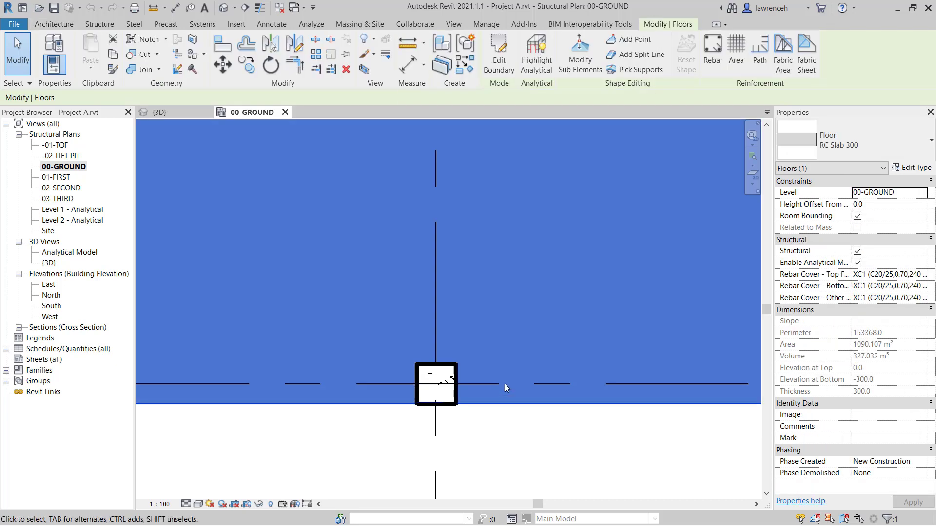
click(500, 69)
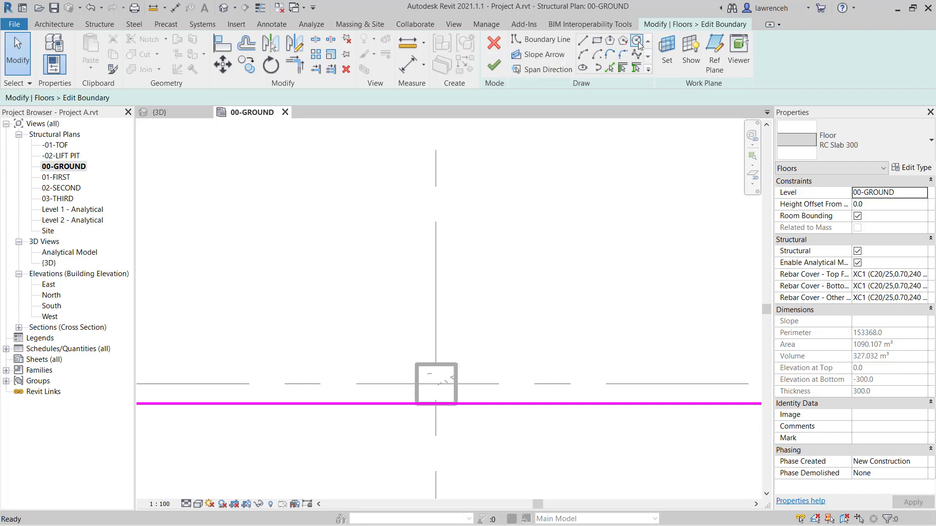
Draw two 100-radius circles above and right of the column in the slab boundary
click(637, 41)
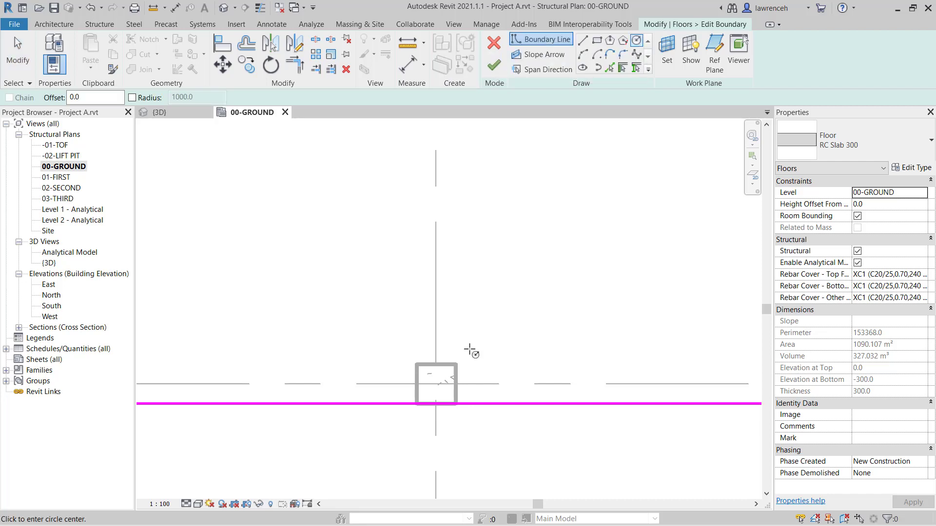
click(482, 356)
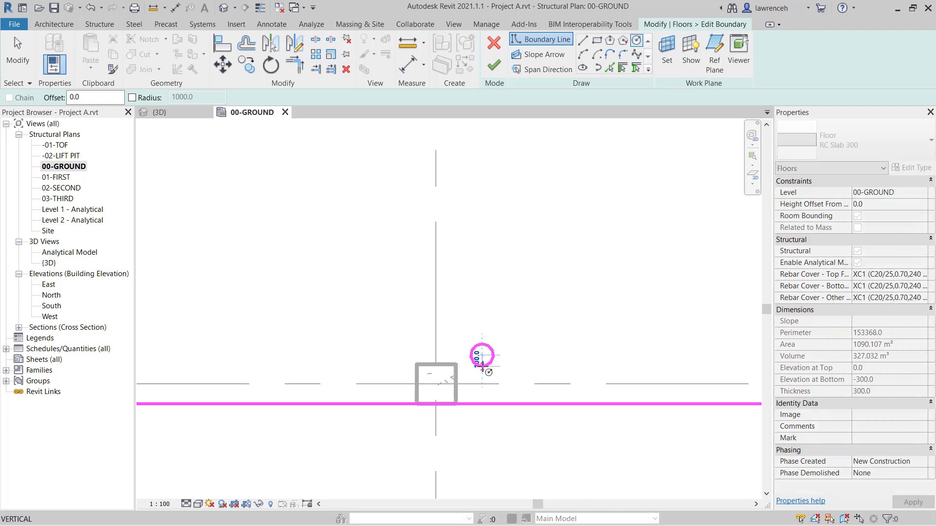
scroll(482, 366, up, 4)
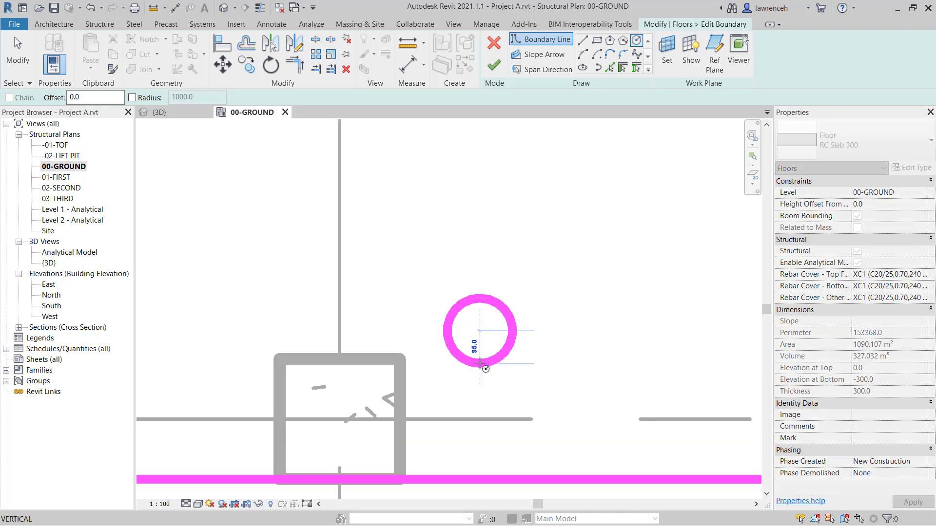
click(482, 367)
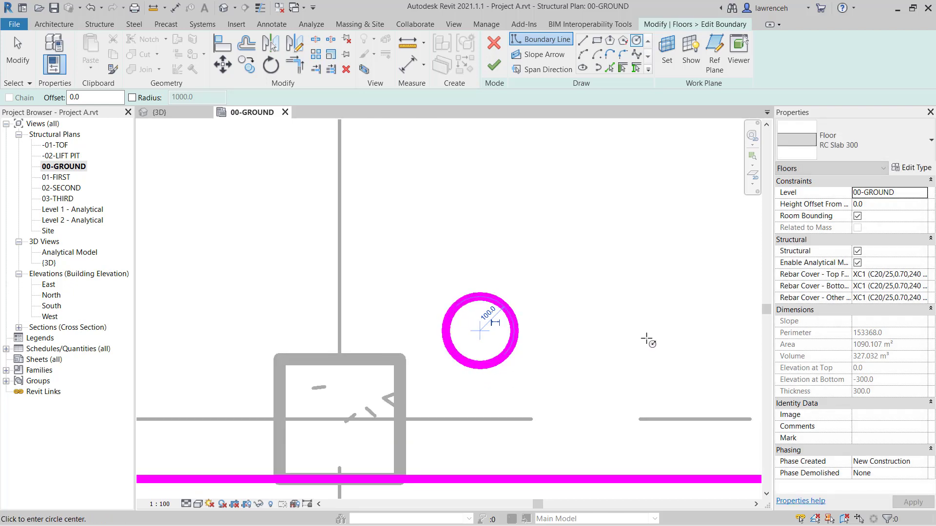
click(646, 332)
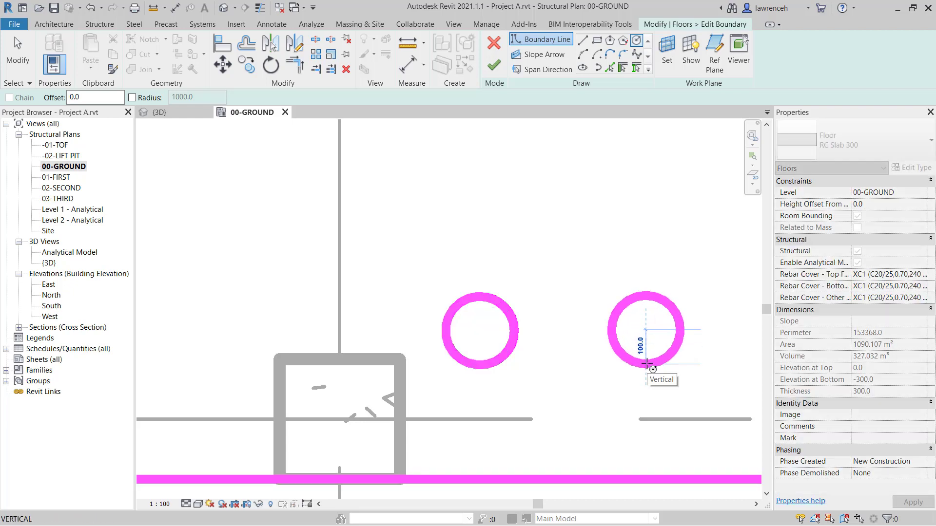
click(647, 365)
scroll(573, 323, down, 2)
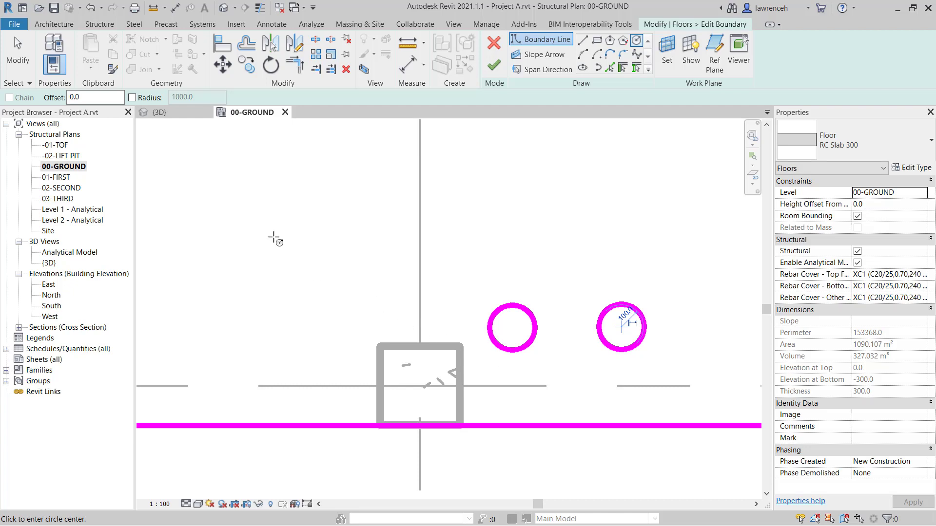
Turn on Center Mark Visible for both sketched circles
click(30, 72)
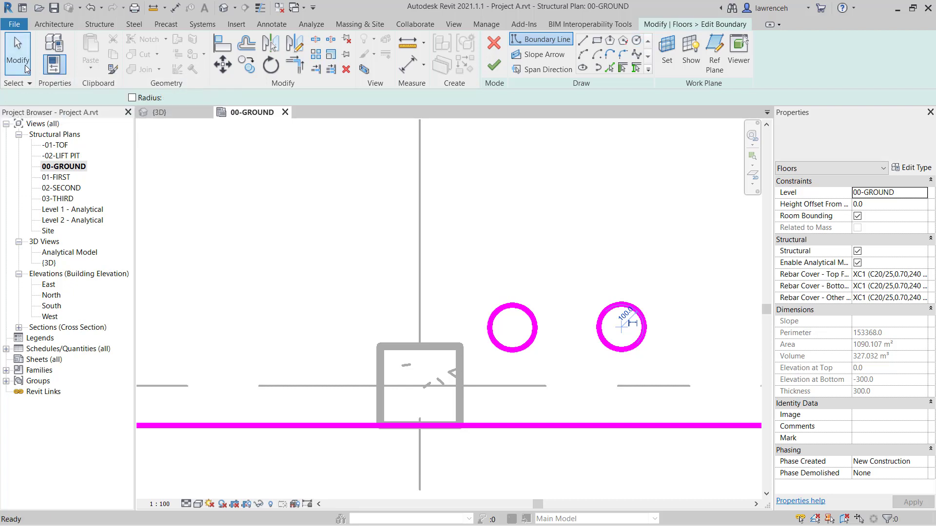
mouse_move(476, 277)
mouse_down()
mouse_move(639, 344)
mouse_move(679, 376)
mouse_move(661, 355)
mouse_up()
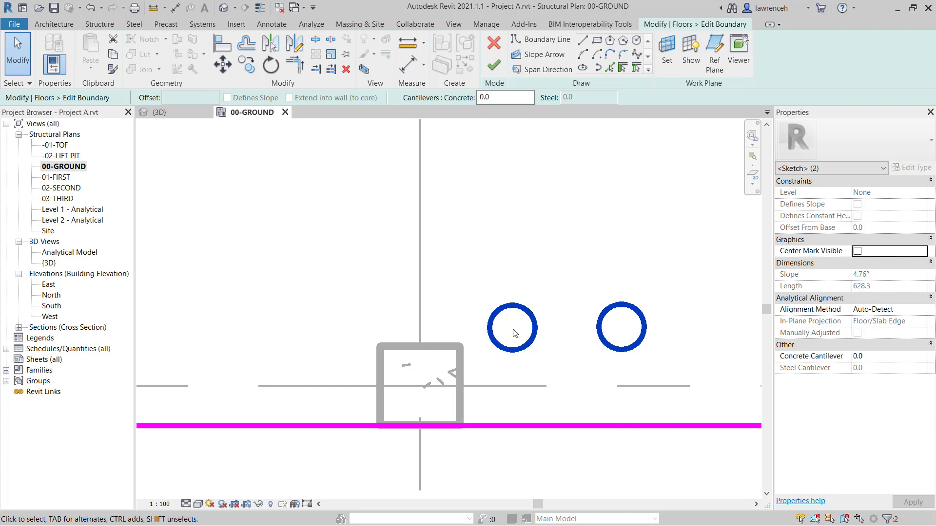
click(856, 253)
click(856, 252)
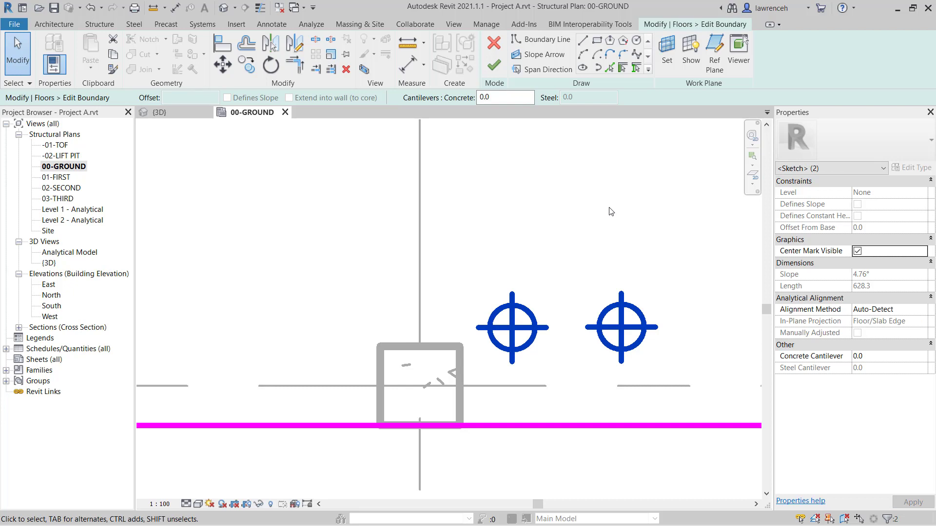
click(611, 211)
middle_drag(610, 211, 520, 211)
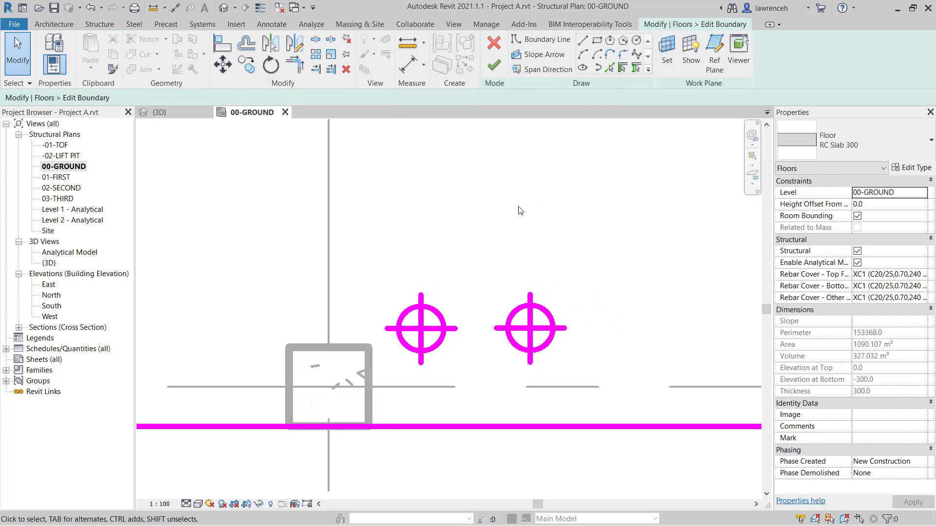
Place aligned dimensions (435 and 432) from the slab edge to each circle's centre
click(407, 68)
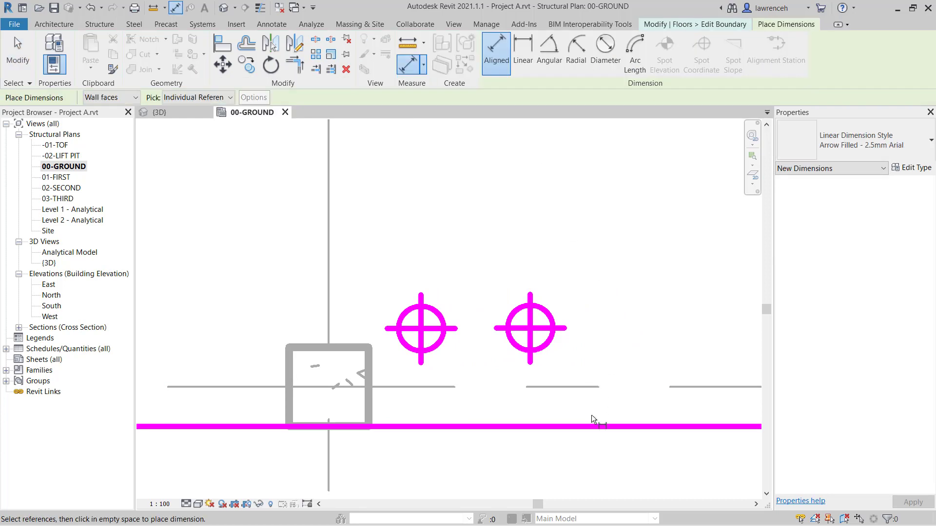
click(591, 427)
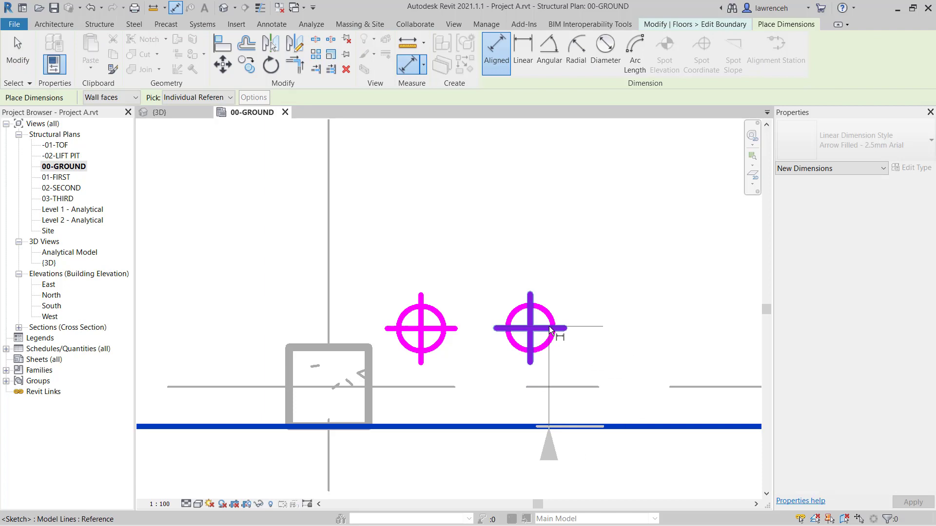
click(550, 330)
scroll(550, 330, down, 2)
middle_drag(596, 335, 414, 338)
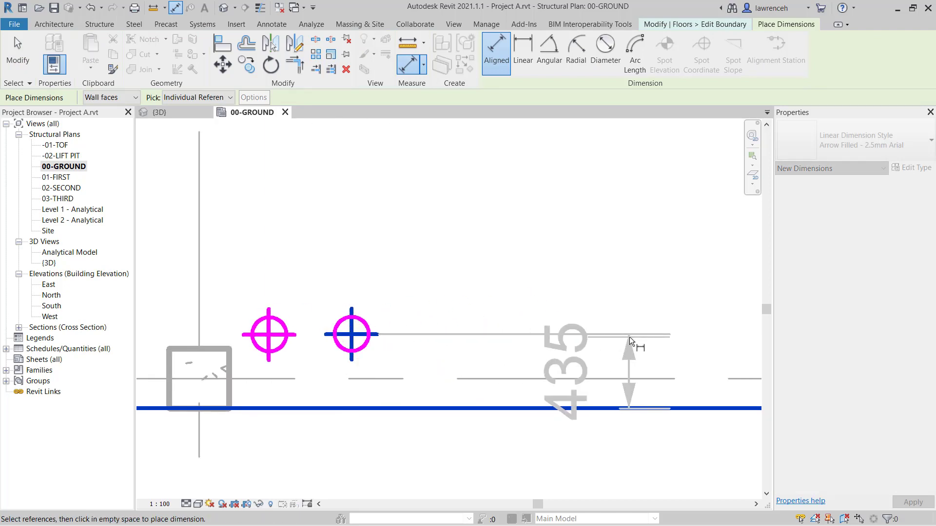
click(630, 339)
click(379, 410)
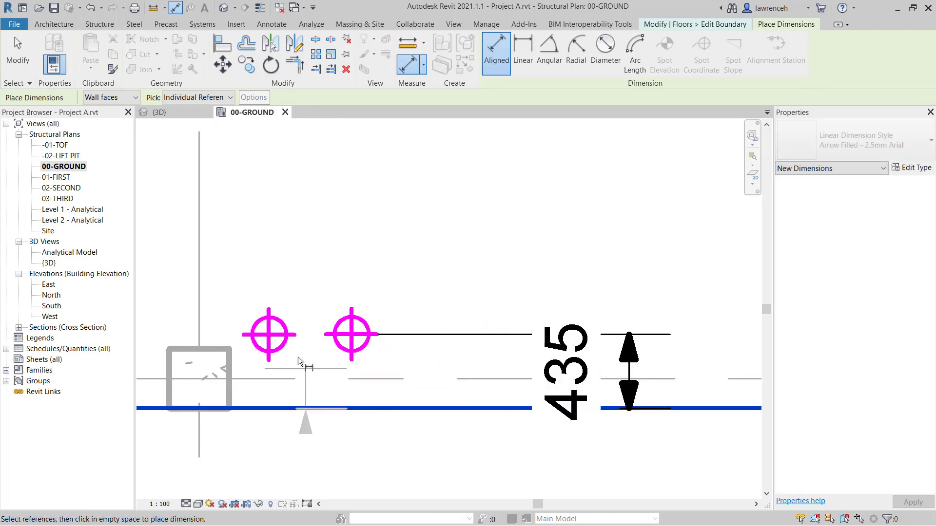
click(300, 335)
middle_drag(292, 341, 526, 334)
click(276, 312)
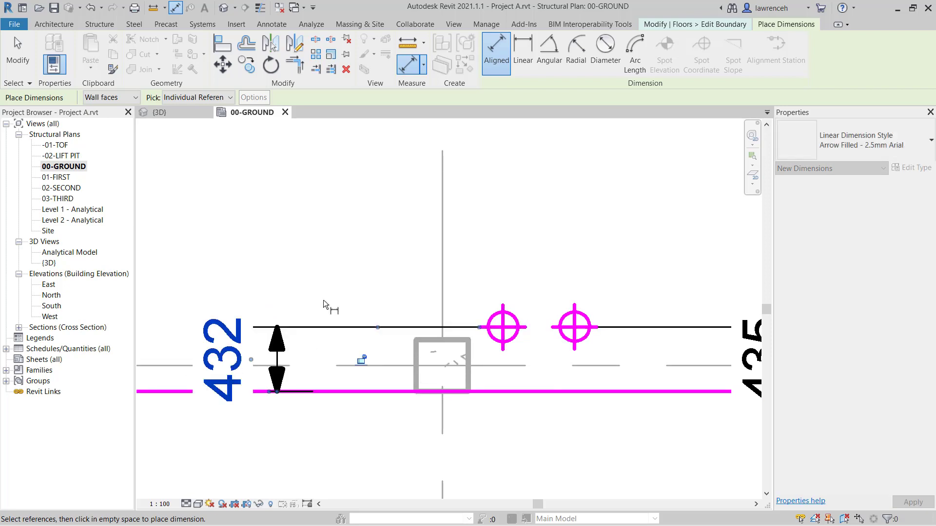
key(Escape)
key(Escape)
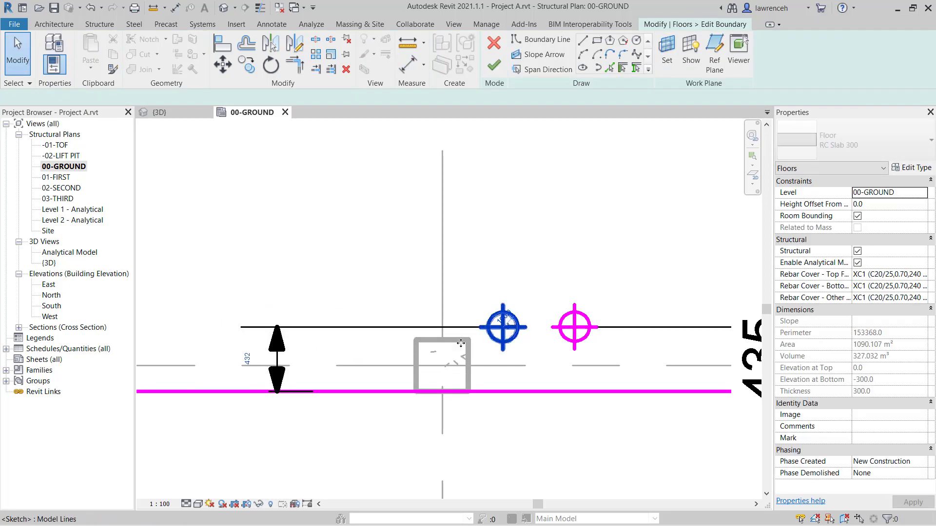
Change both edge dimensions to 500 to reposition the circles
click(298, 392)
click(247, 359)
text(5)
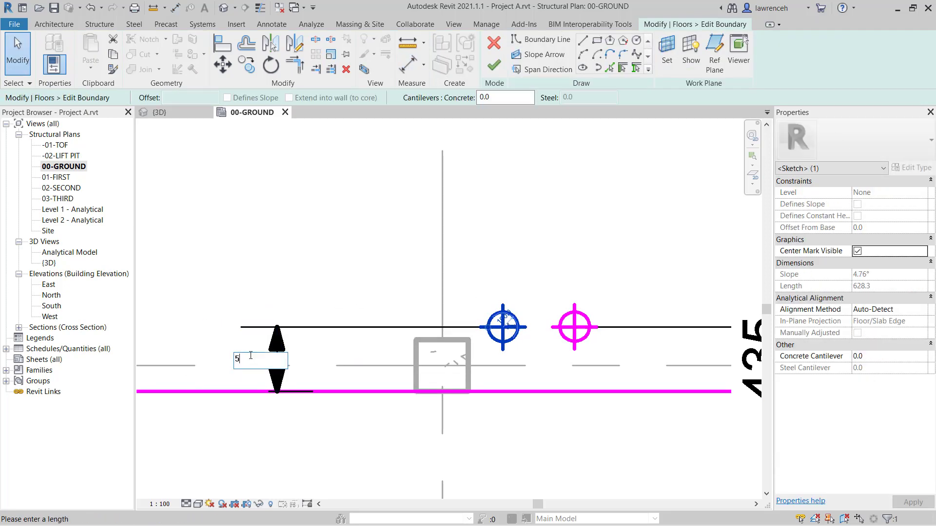
text(00)
key(Return)
key(Escape)
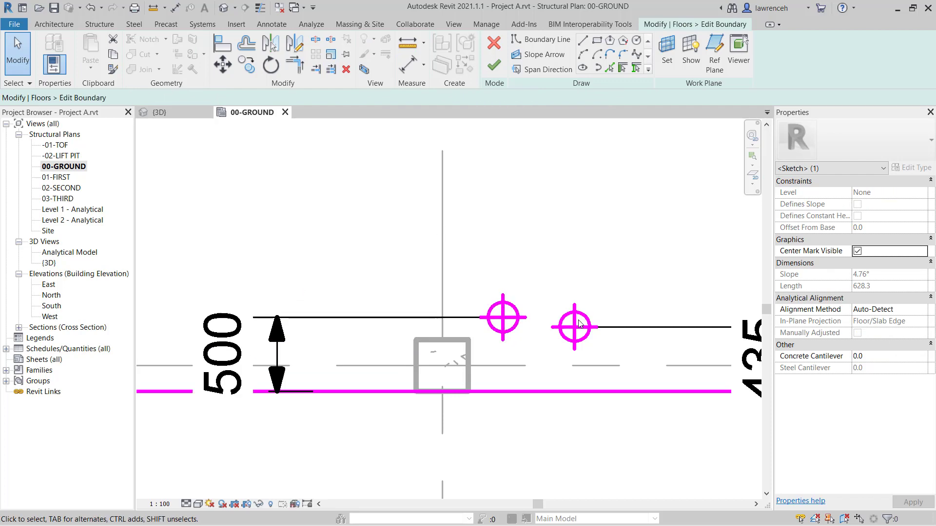
click(579, 324)
middle_drag(579, 324, 473, 332)
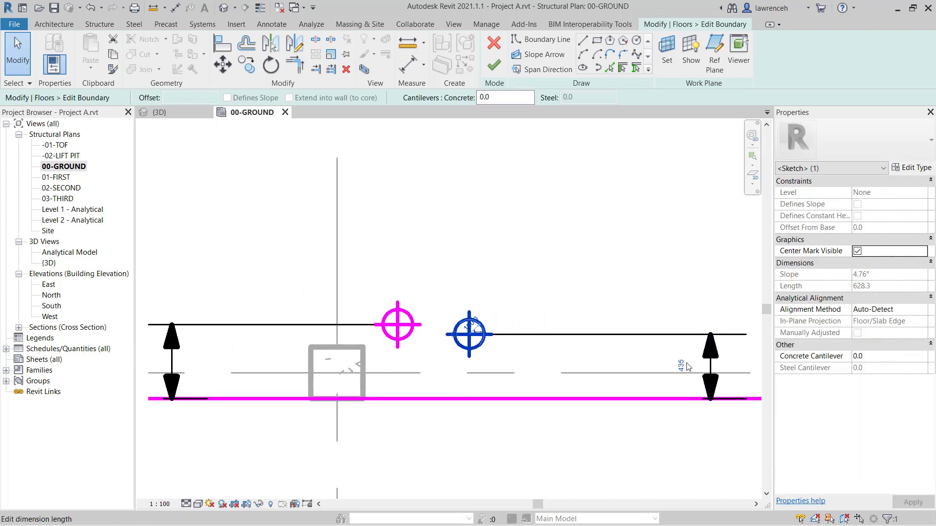
click(681, 366)
text(500)
click(654, 268)
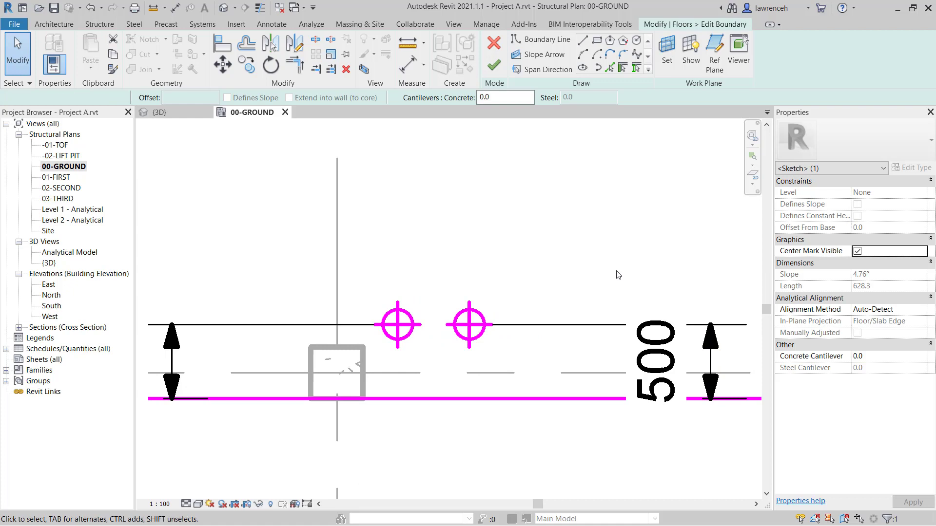
scroll(618, 275, down, 1)
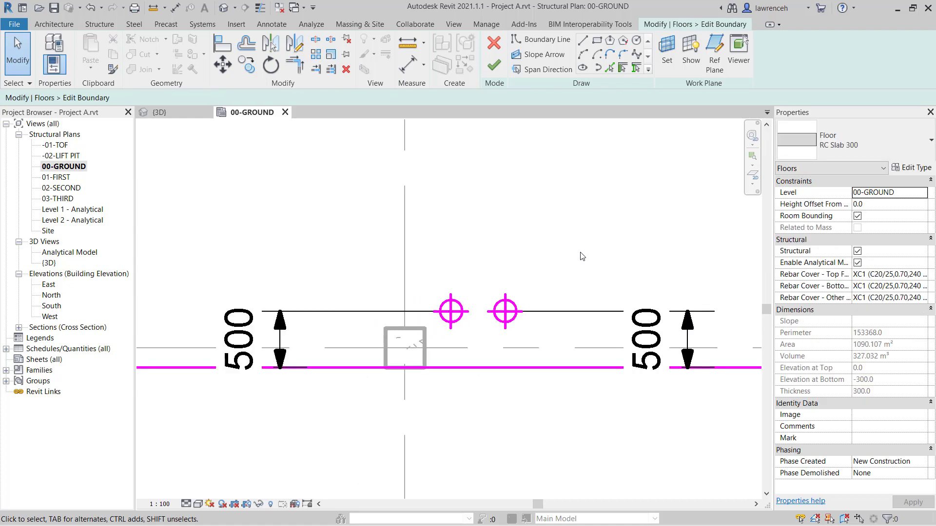
Place an aligned dimension string from the grid line through both circle centres
click(412, 71)
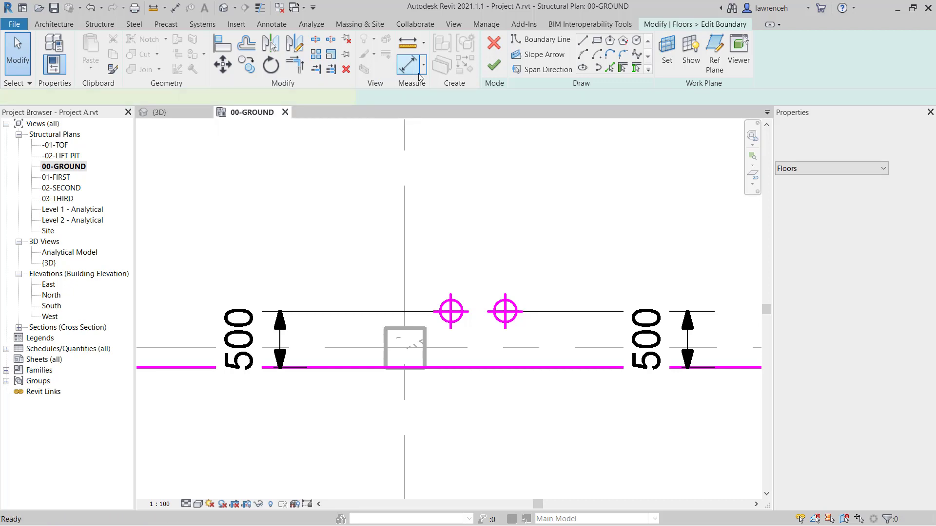
click(403, 293)
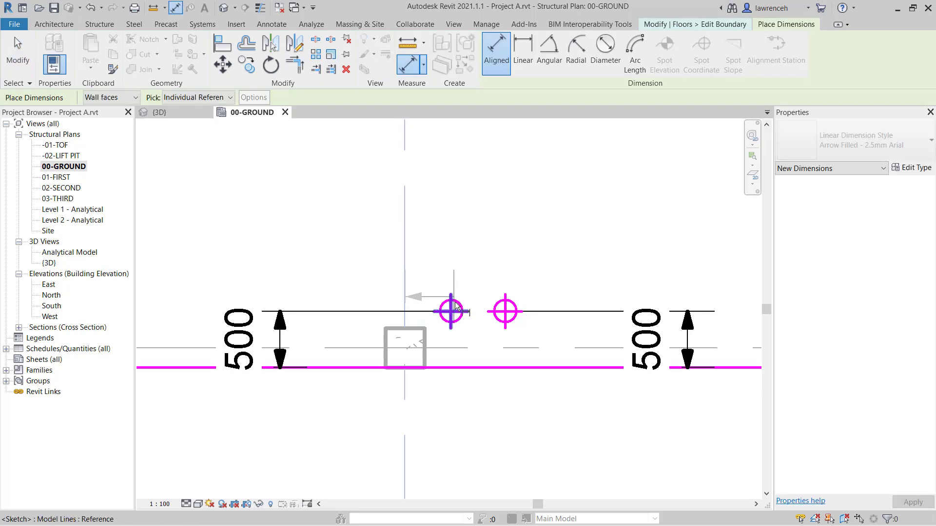
click(450, 310)
click(505, 307)
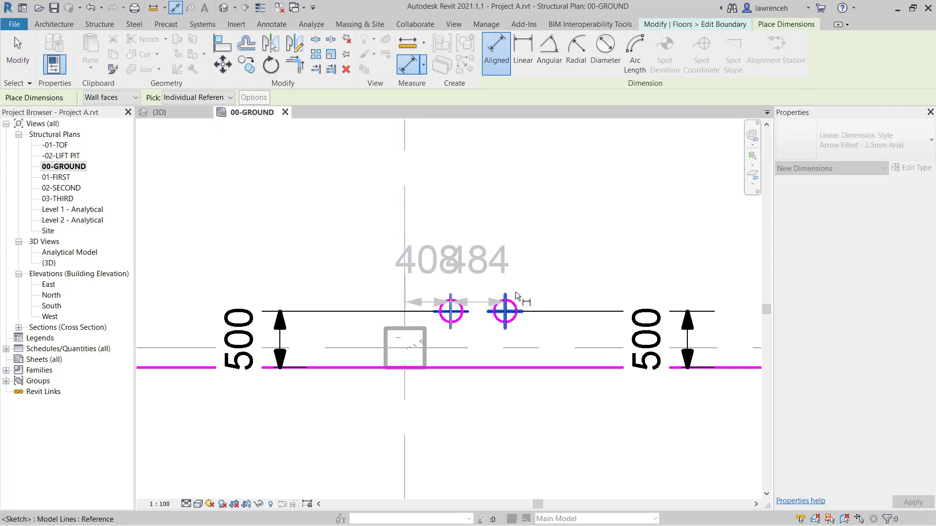
click(571, 273)
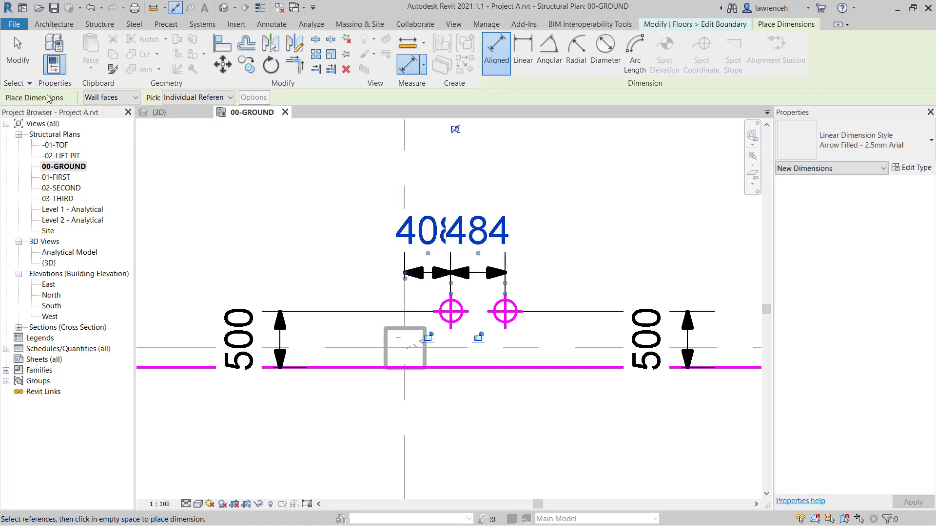
click(17, 51)
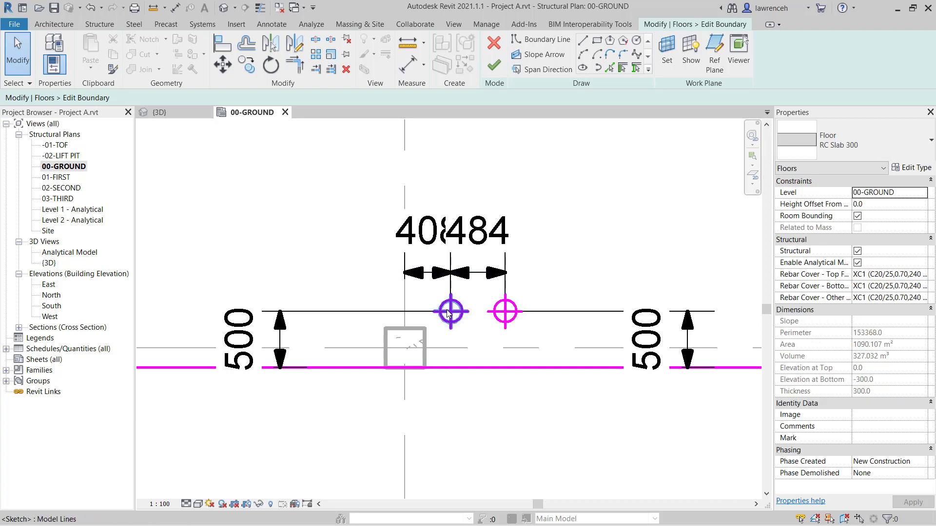
Set the left and right circle spacings to 500 each
click(439, 298)
click(424, 247)
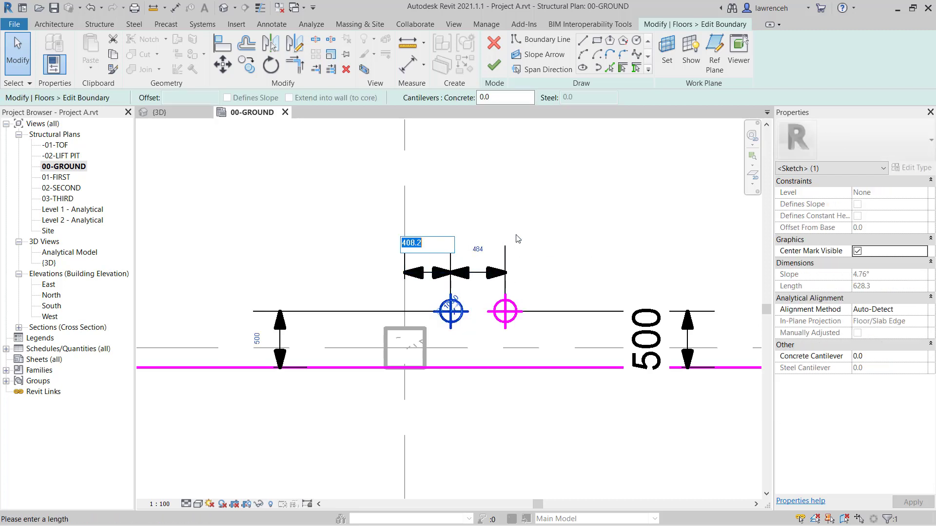
text(500)
key(Return)
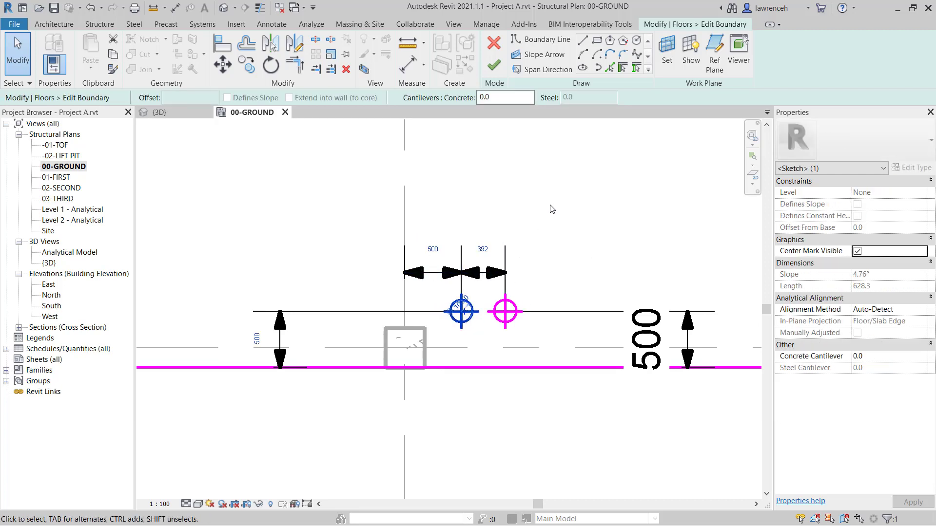
click(506, 308)
click(483, 247)
text(500)
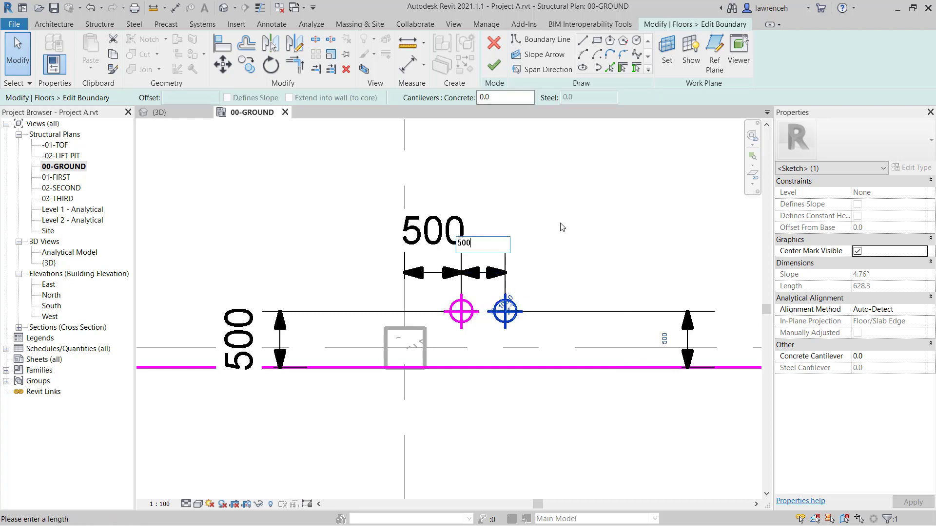
key(Return)
click(593, 185)
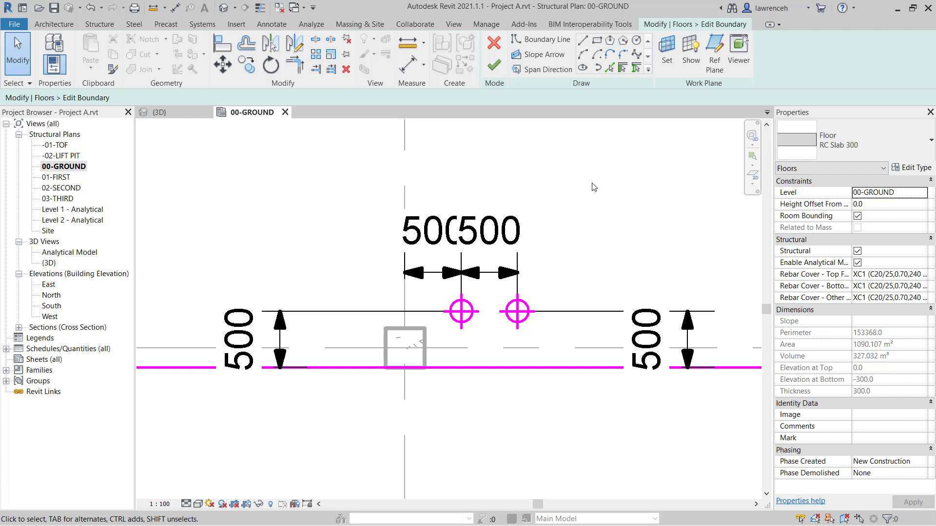
Finish the slab boundary edit and inspect the two round holes in the 3D view
click(494, 66)
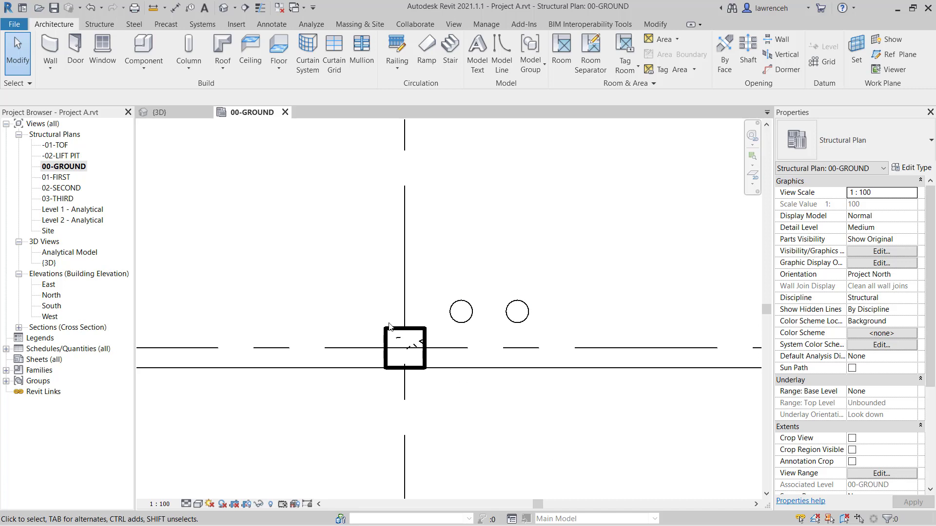
click(159, 114)
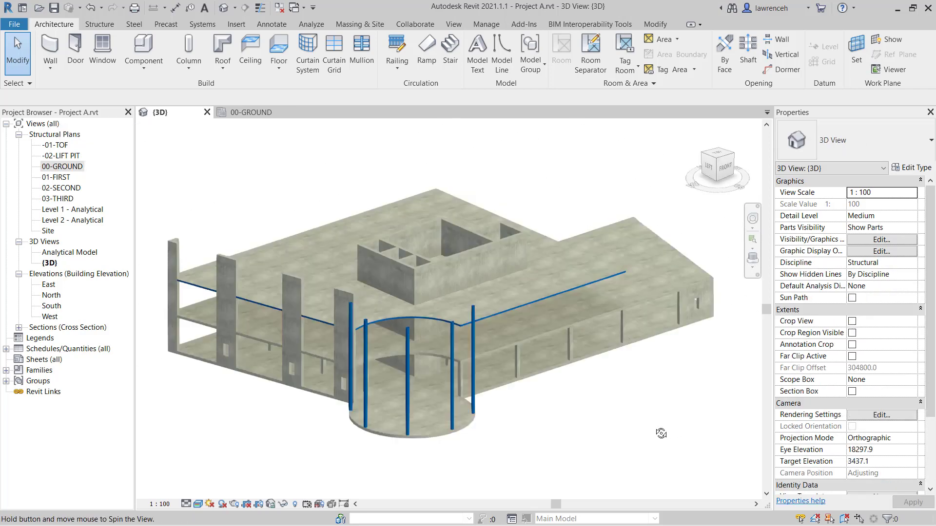
shift+middle_drag(661, 434, 491, 372)
scroll(448, 404, up, 8)
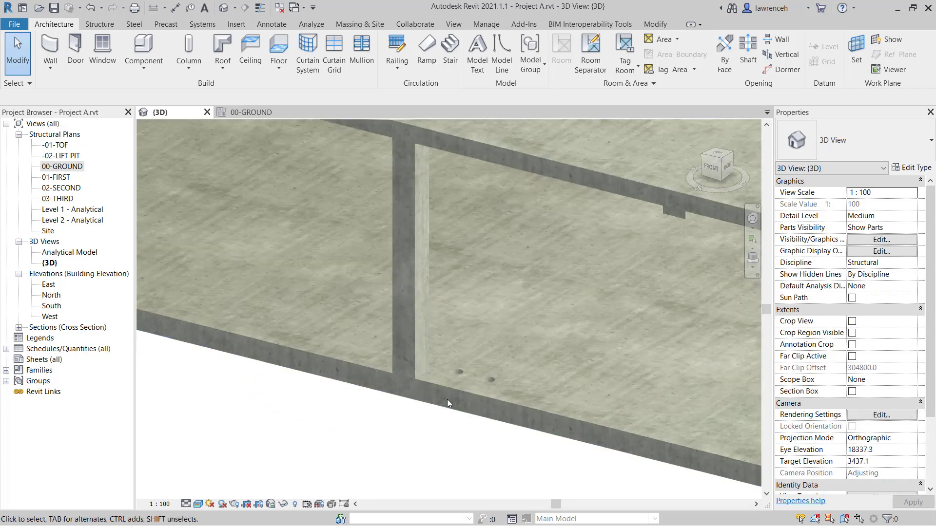
scroll(448, 403, up, 2)
scroll(478, 362, up, 1)
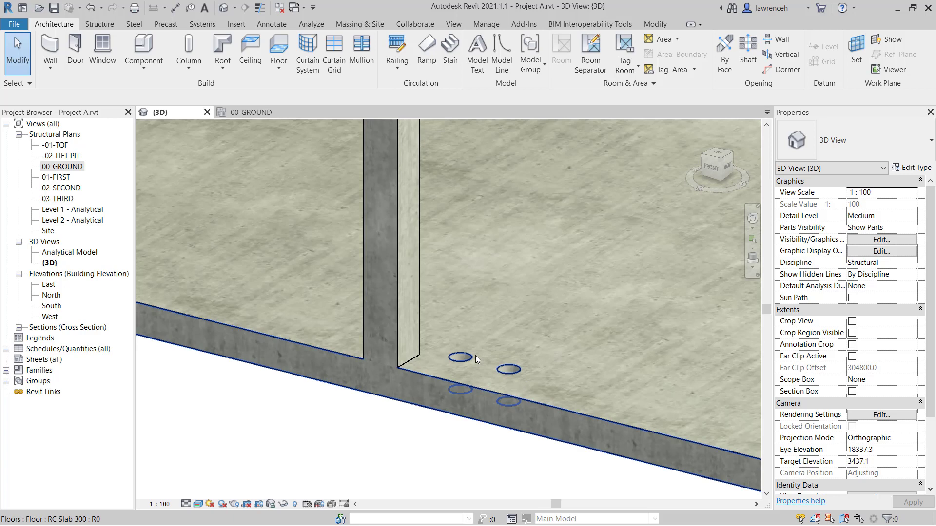
scroll(519, 379, down, 2)
scroll(429, 402, up, 1)
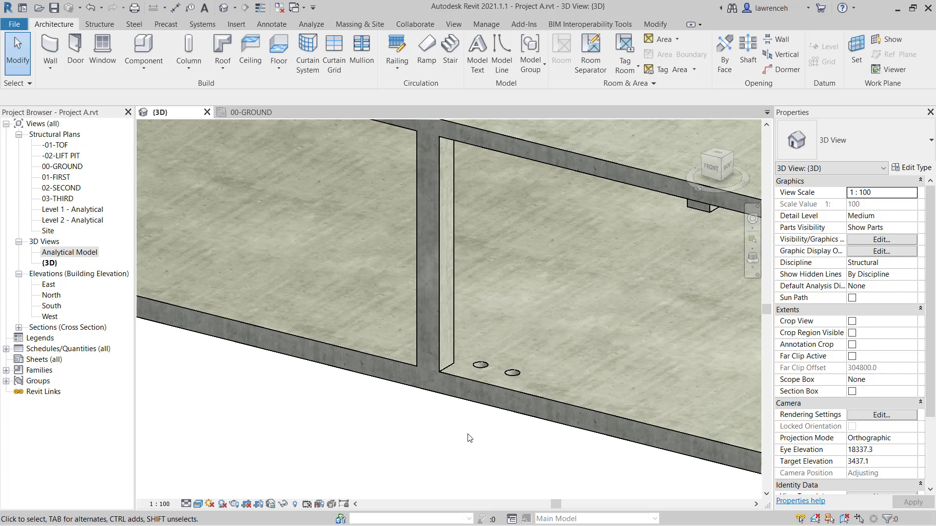
double_click(71, 254)
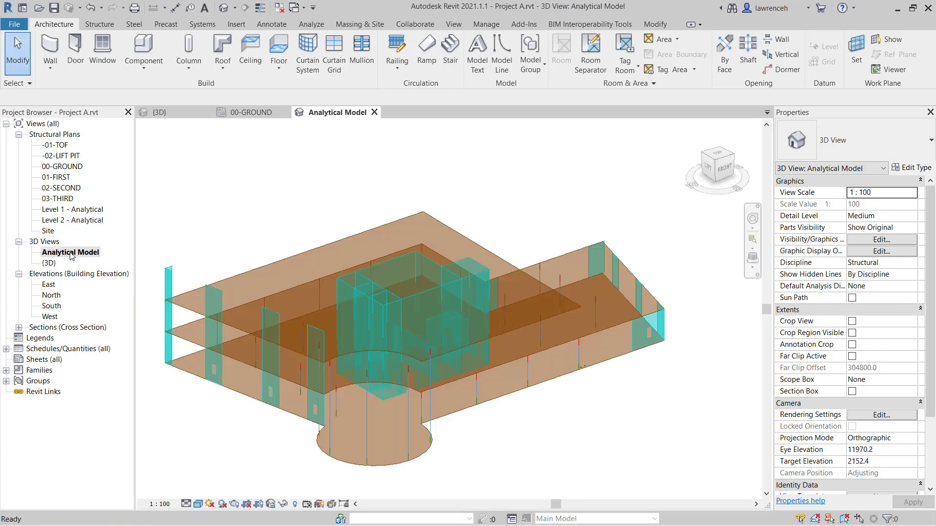
scroll(568, 376, up, 8)
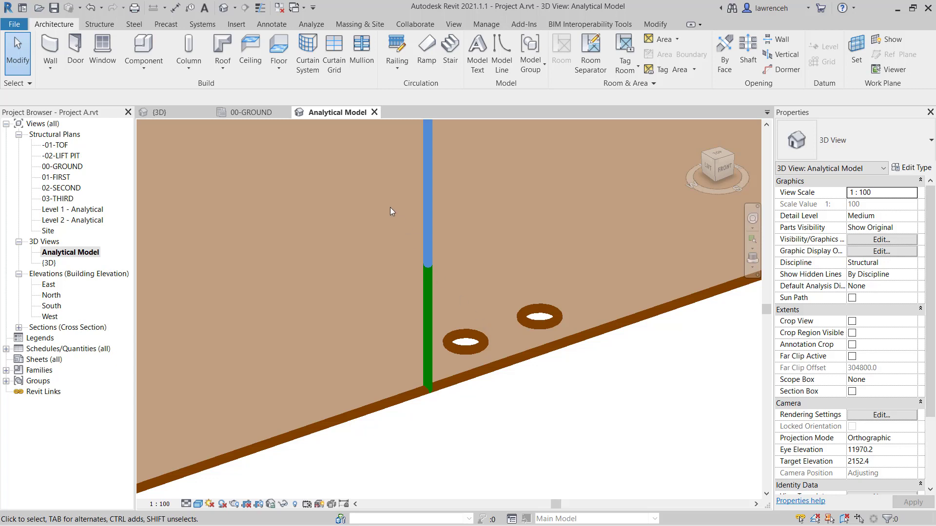
Uncheck both round openings in Analyze > Adjust > Openings and finish
click(314, 25)
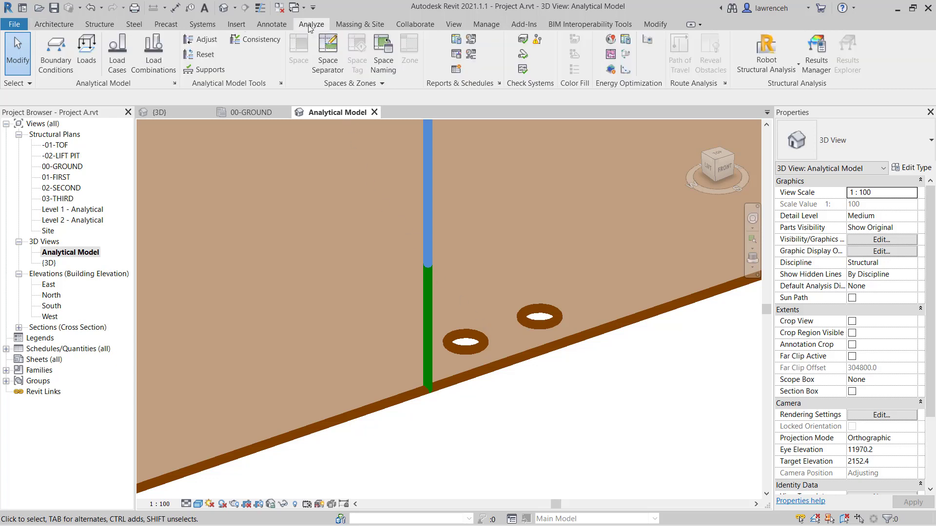
click(207, 40)
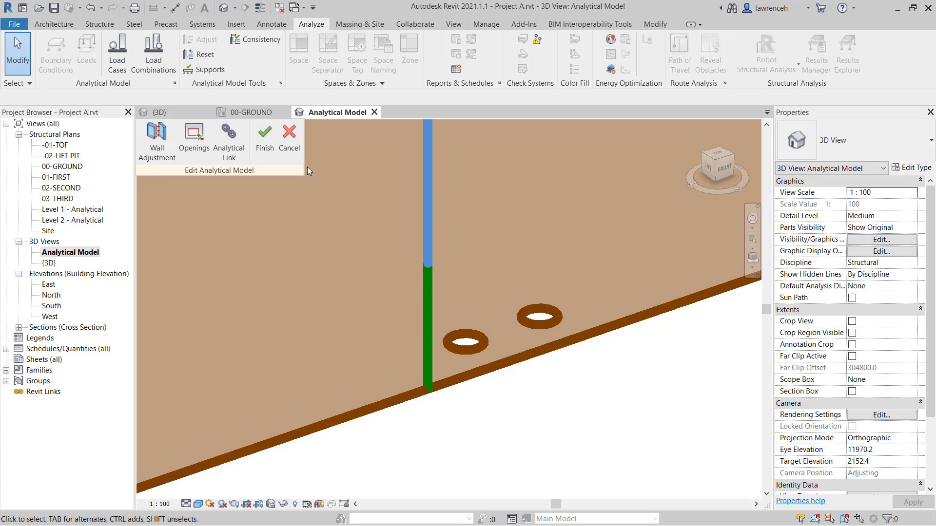
click(195, 147)
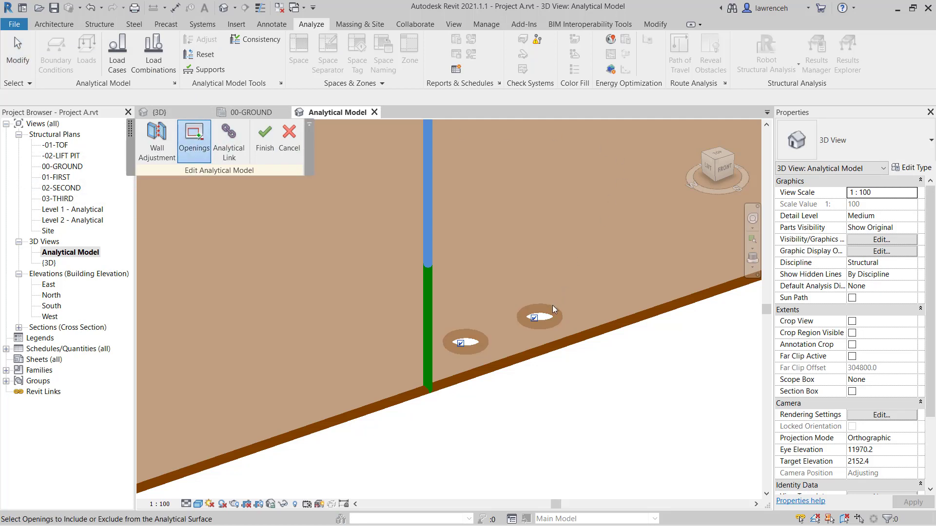
click(534, 318)
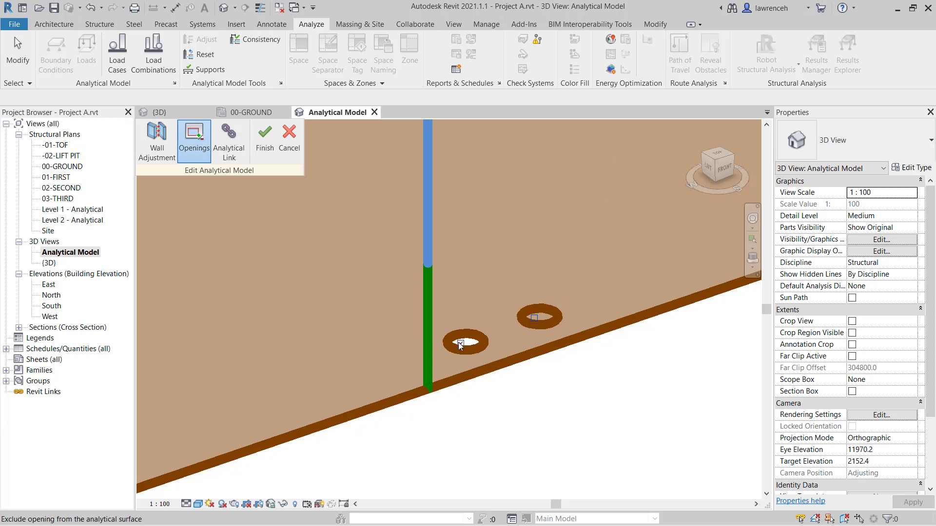
click(460, 343)
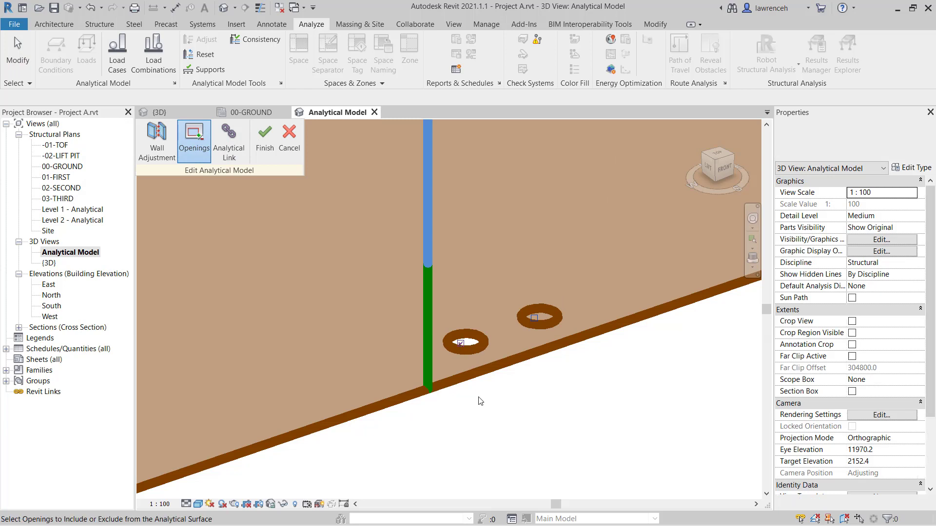
click(268, 146)
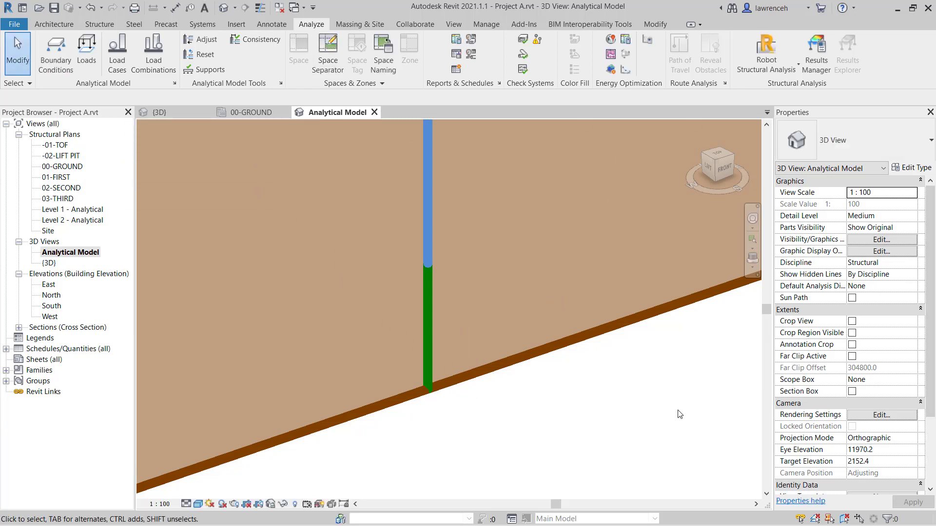
Return to the 00-GROUND plan and zoom to the lift-core walls
scroll(600, 407, down, 5)
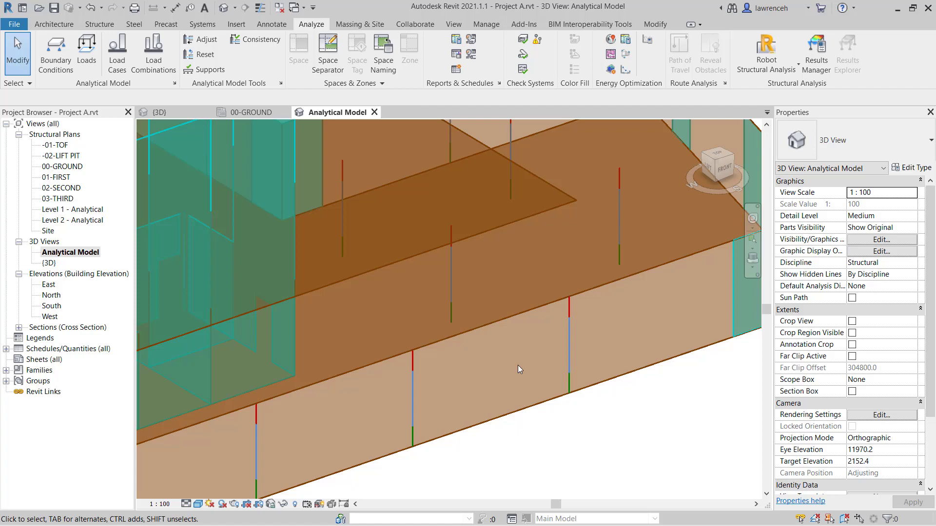
click(176, 112)
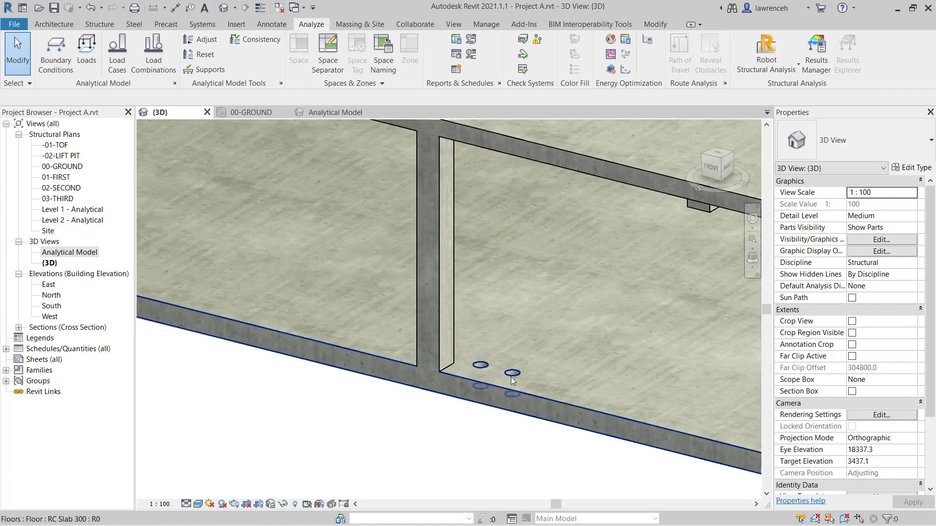
click(261, 113)
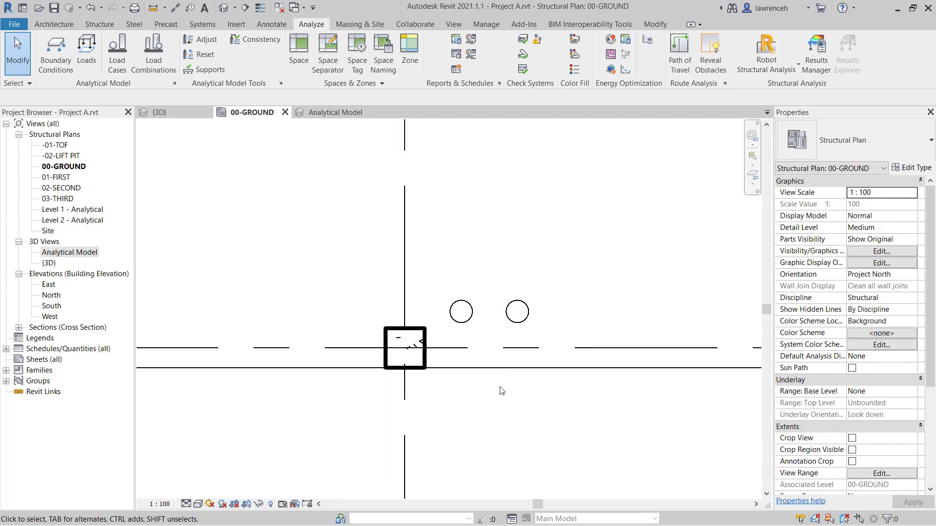
scroll(503, 391, down, 8)
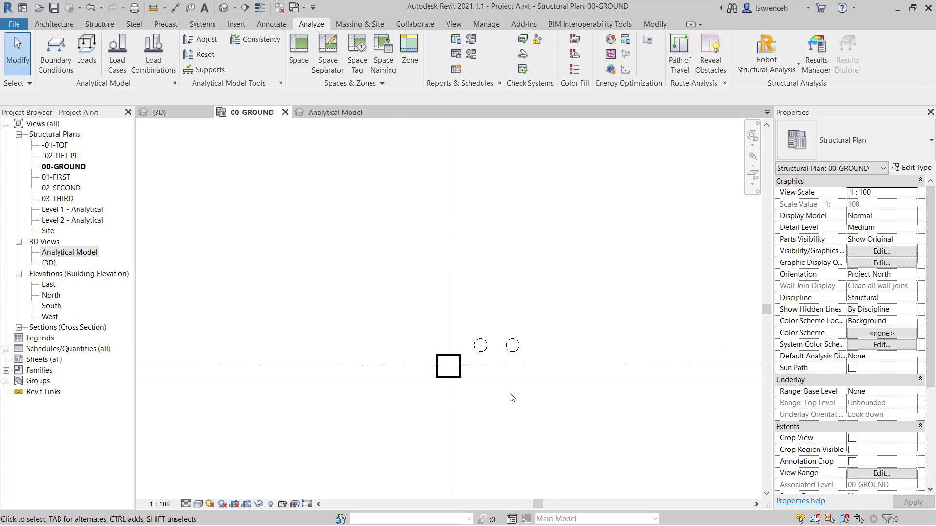
middle_drag(341, 253, 458, 353)
scroll(483, 365, up, 5)
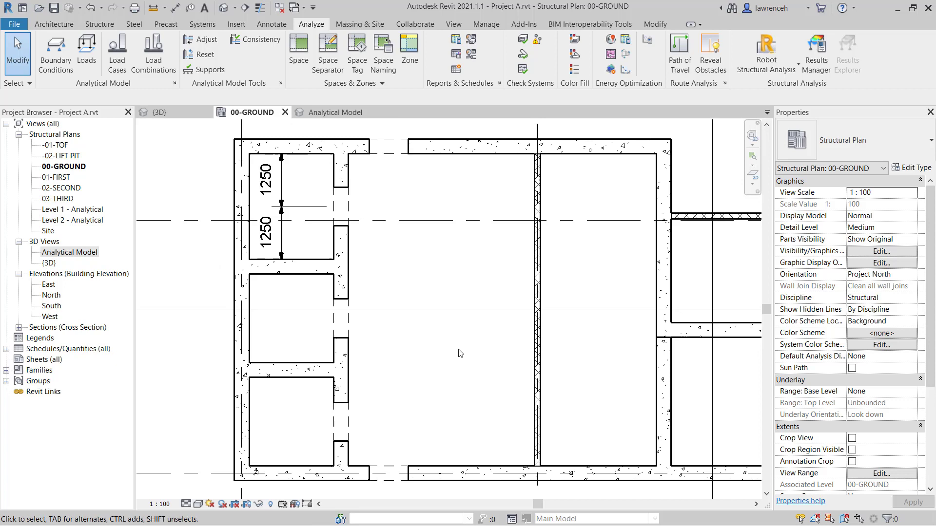
Start a Shaft opening and sketch a rectangle around the three lift boxes
click(97, 26)
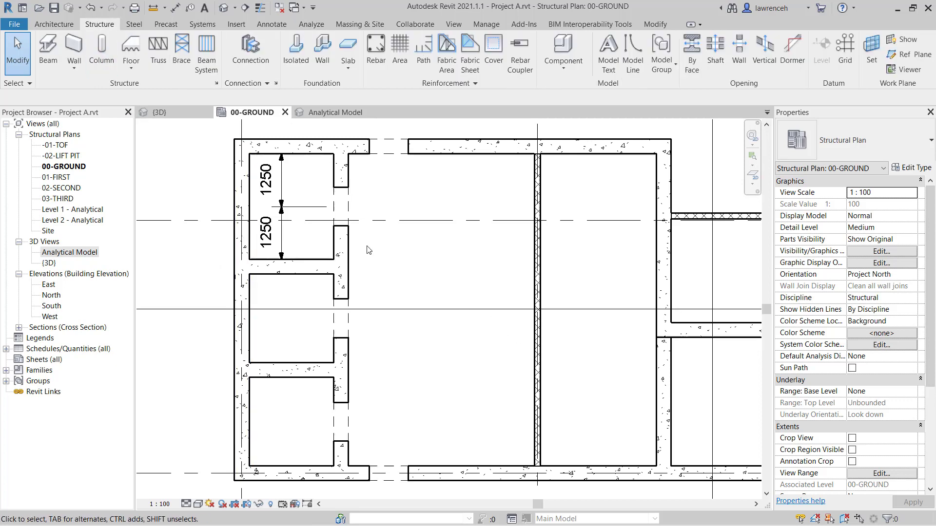
click(715, 66)
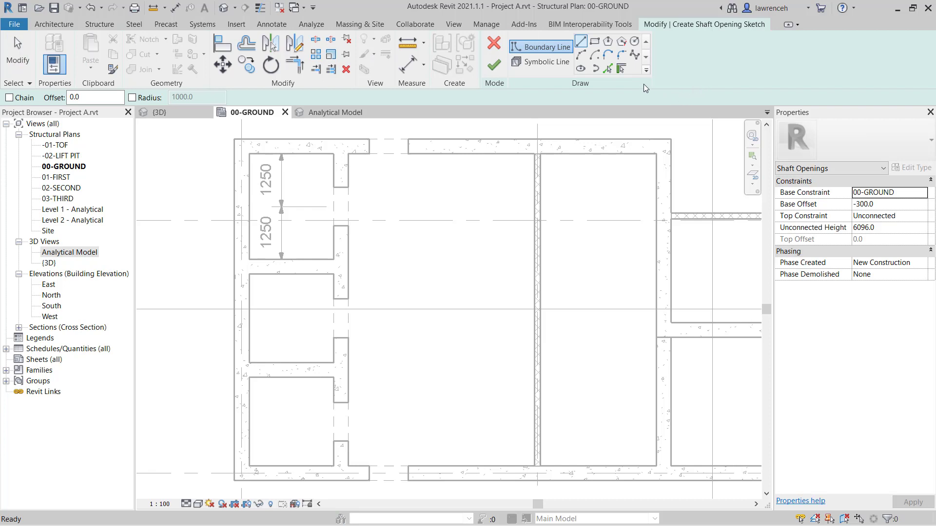
click(596, 44)
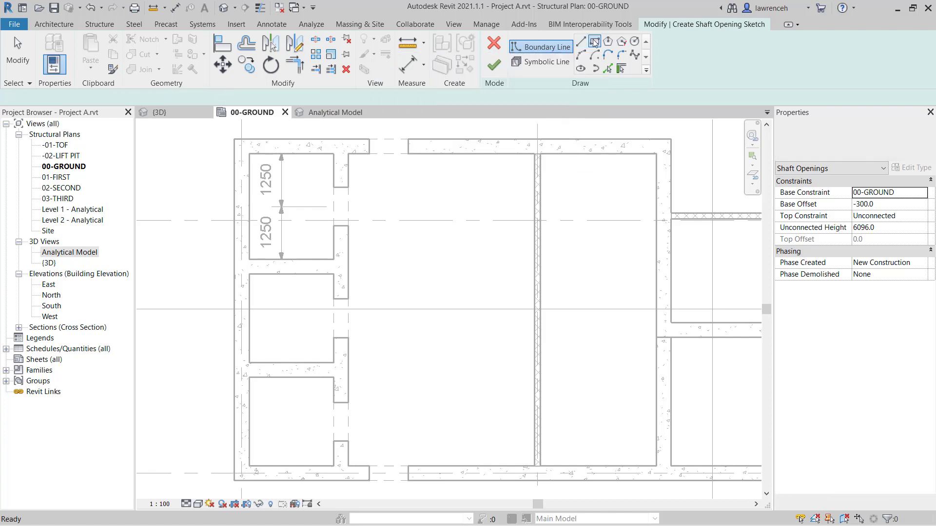
click(235, 140)
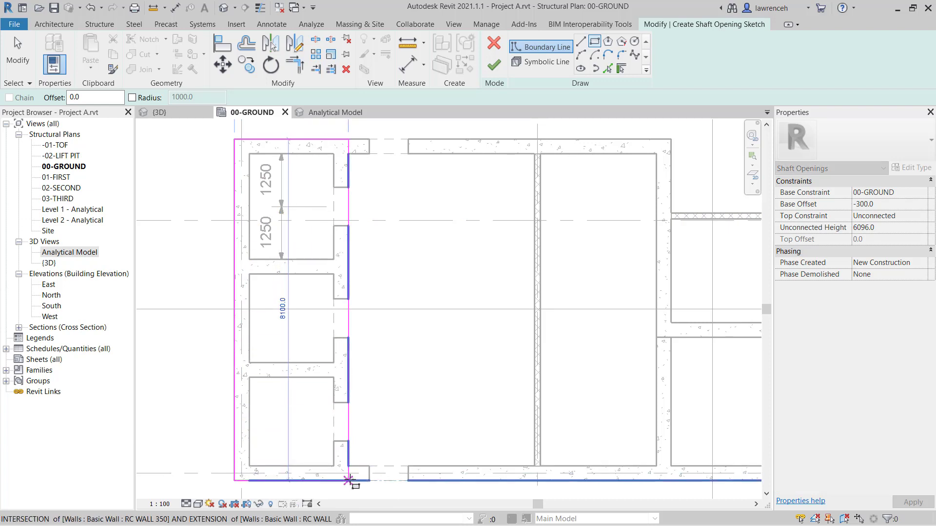
click(348, 481)
scroll(642, 329, down, 1)
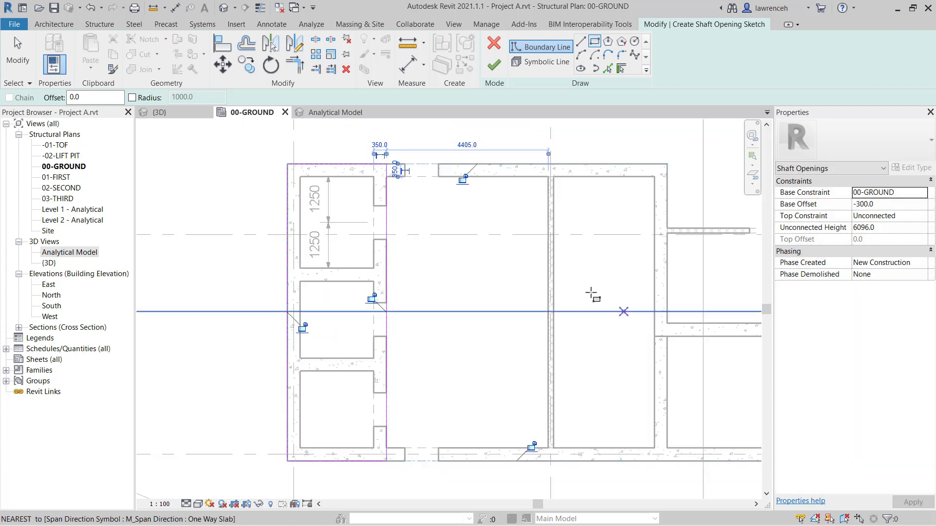
click(463, 180)
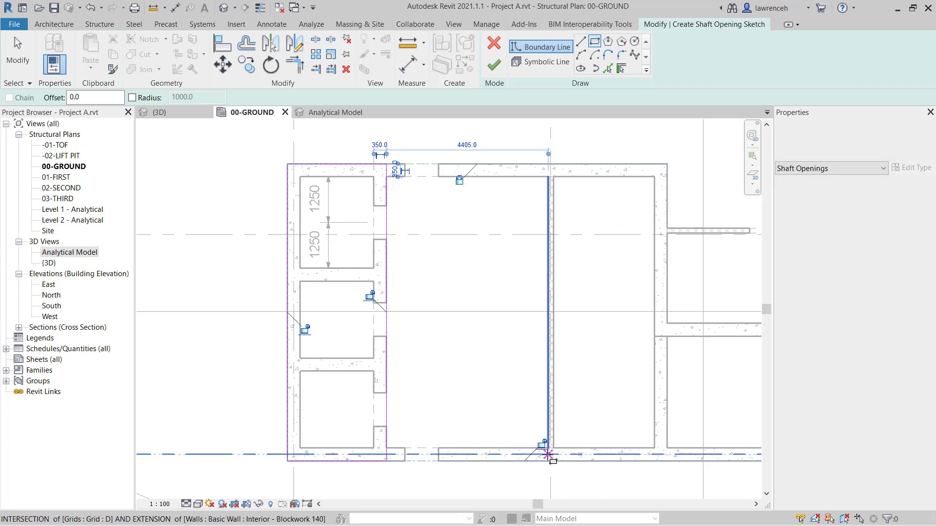
key(Escape)
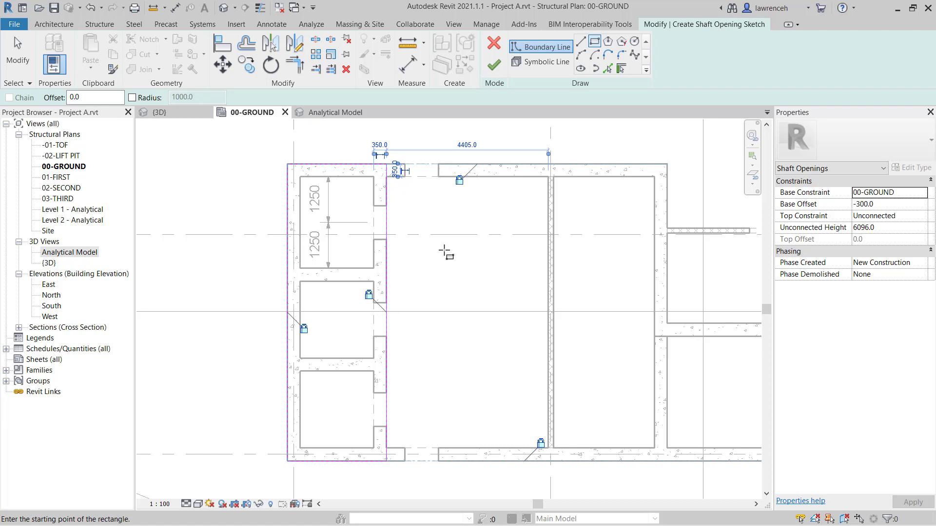
Draw symbolic-line diagonal crosses in the top and middle lift boxes
click(532, 68)
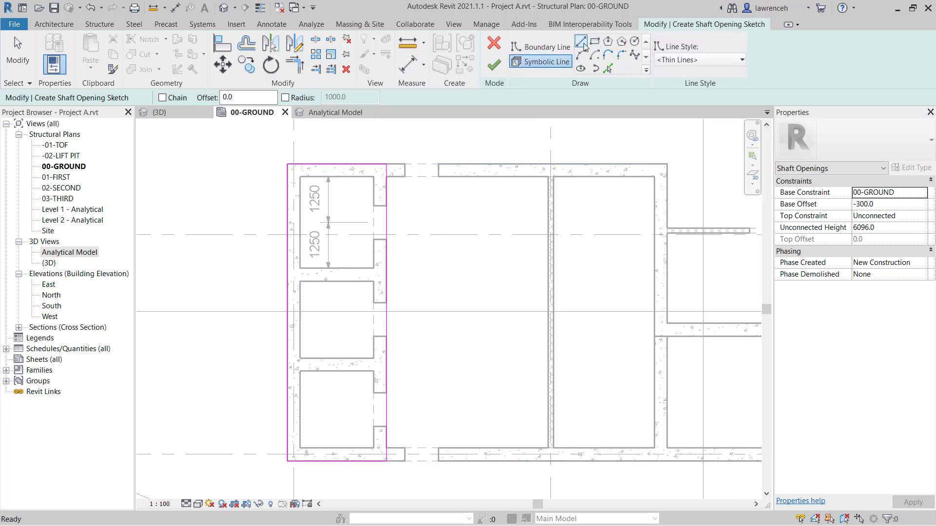
scroll(322, 248, up, 1)
scroll(322, 252, up, 1)
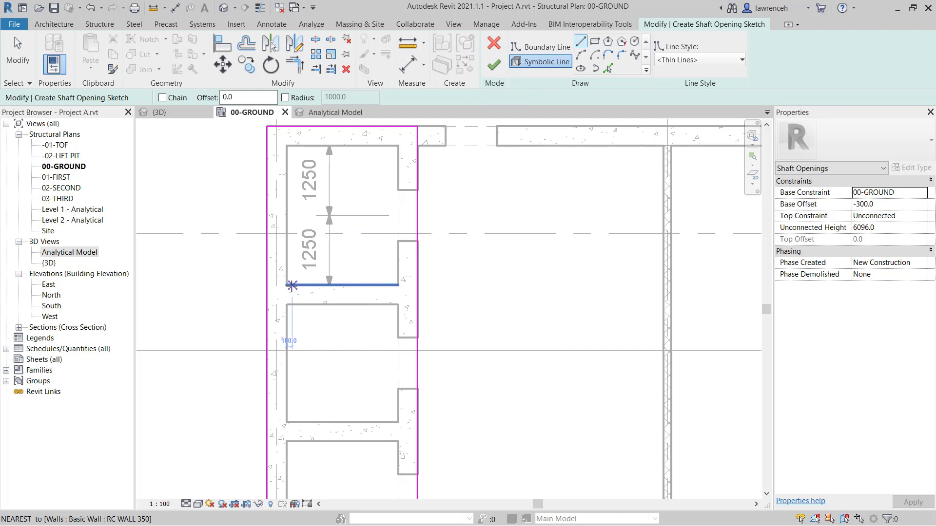
click(287, 284)
click(397, 155)
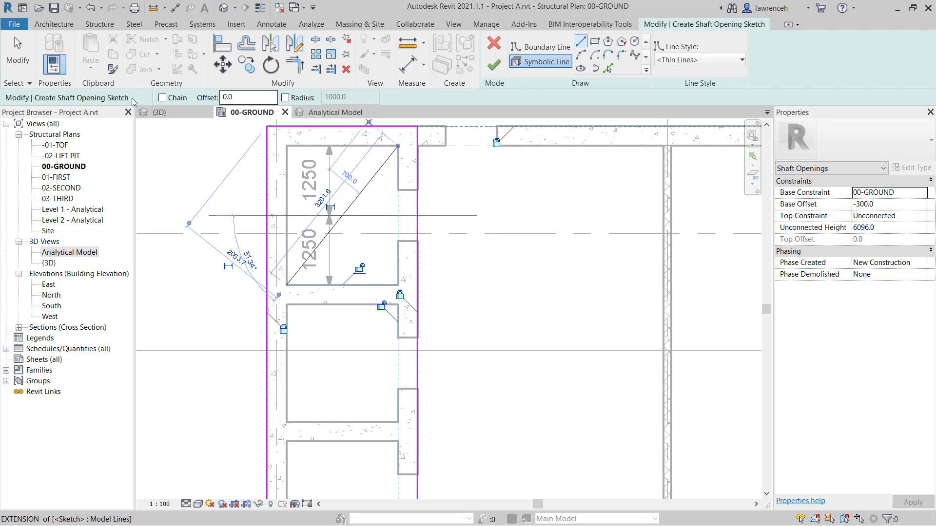
click(398, 285)
click(272, 157)
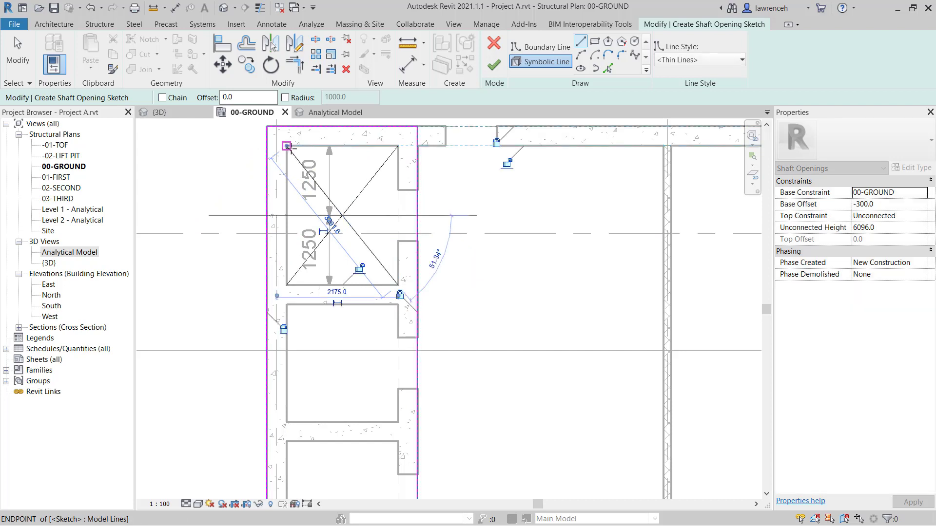
click(287, 422)
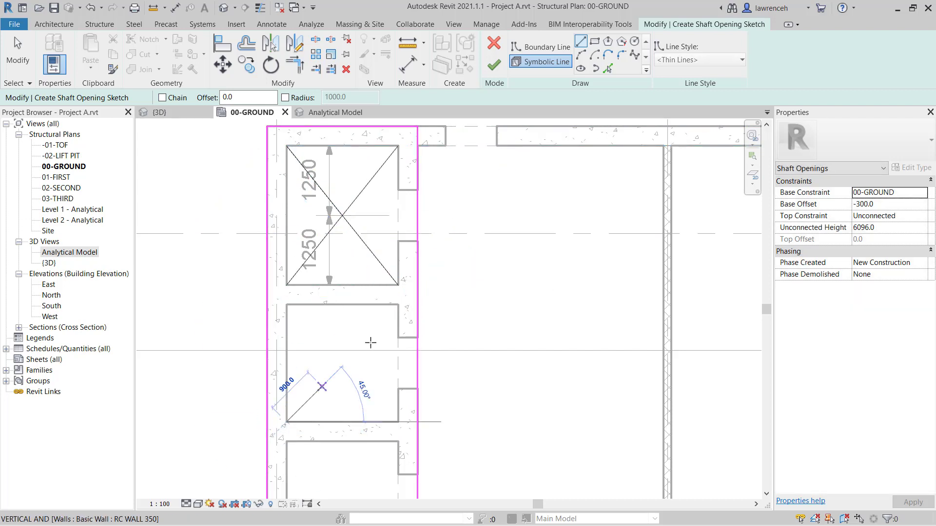
click(395, 305)
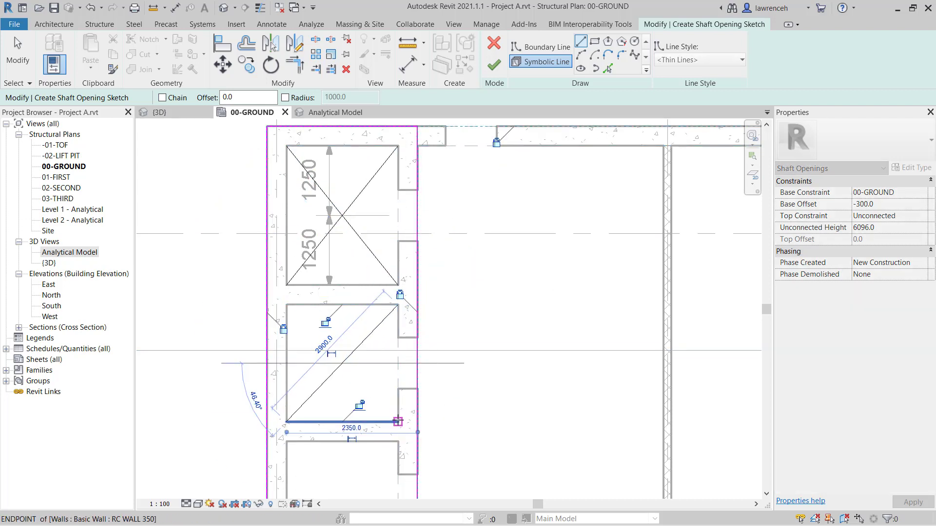
click(398, 421)
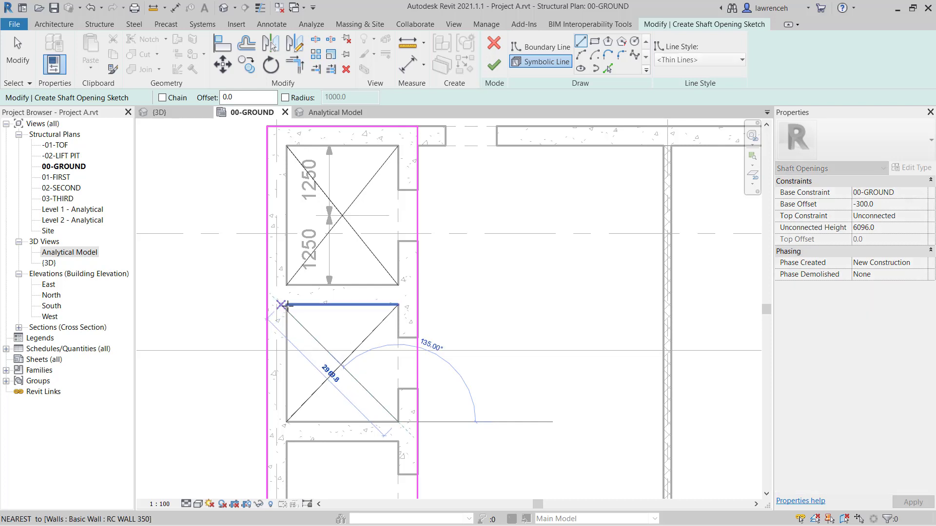
click(286, 305)
Draw the diagonal cross in the bottom lift box, snapping to endpoints with SE
scroll(316, 366, down, 2)
middle_drag(336, 463, 345, 378)
scroll(346, 377, up, 3)
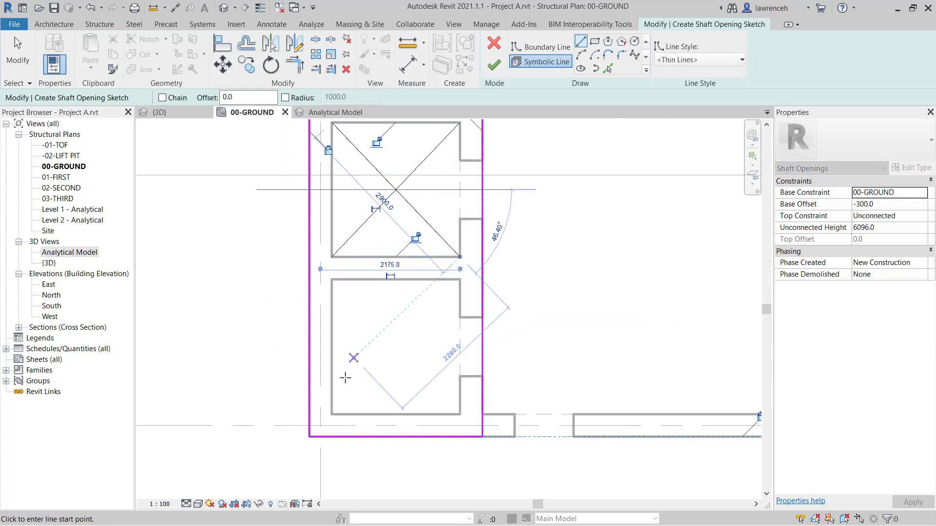
click(332, 415)
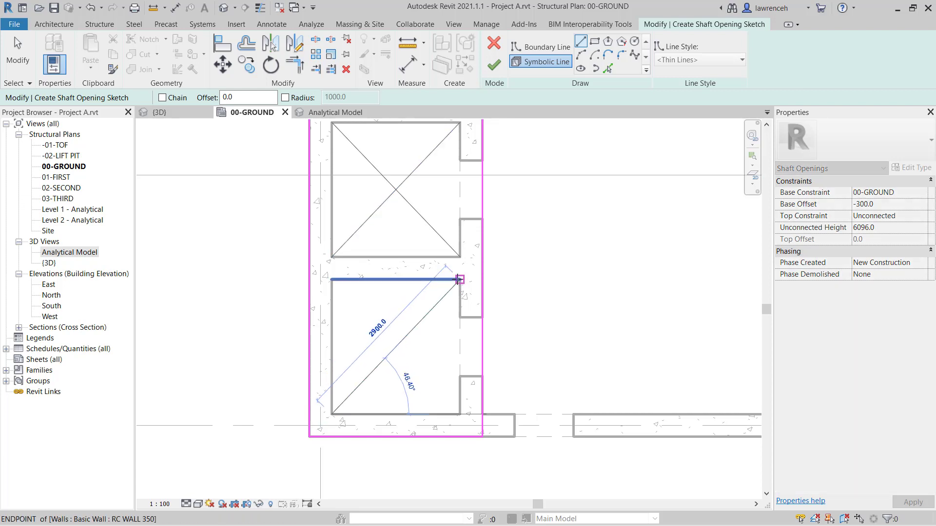
click(459, 279)
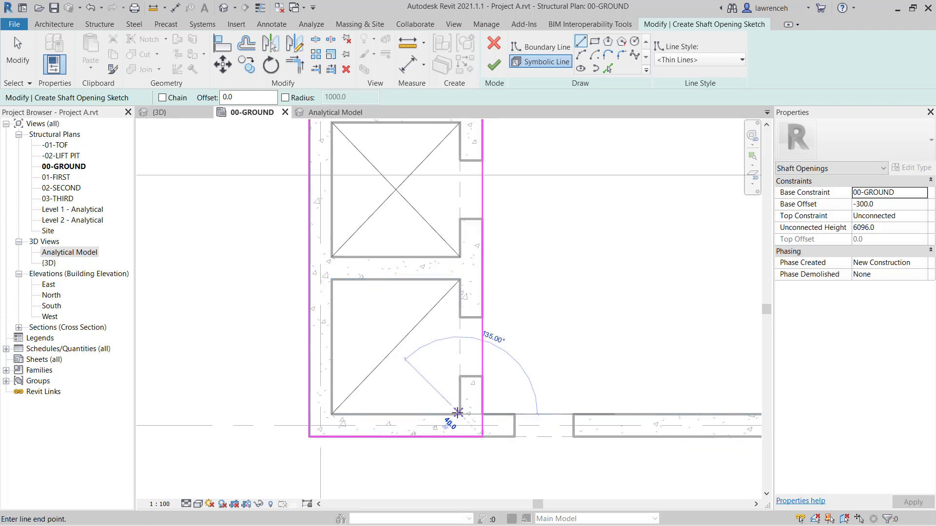
click(460, 414)
key(s)
key(e)
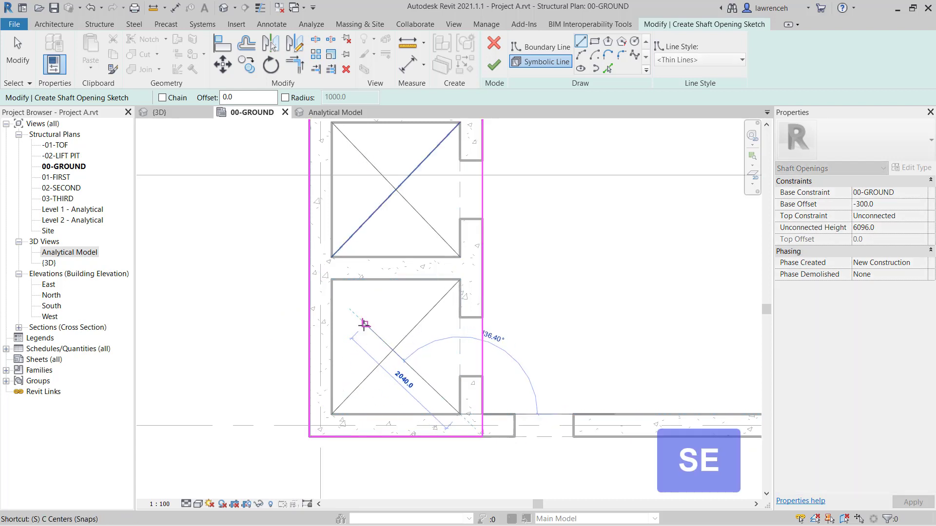
click(331, 279)
scroll(448, 309, down, 3)
mouse_move(449, 309)
middle_down()
mouse_move(494, 300)
mouse_move(455, 328)
mouse_move(428, 332)
middle_up()
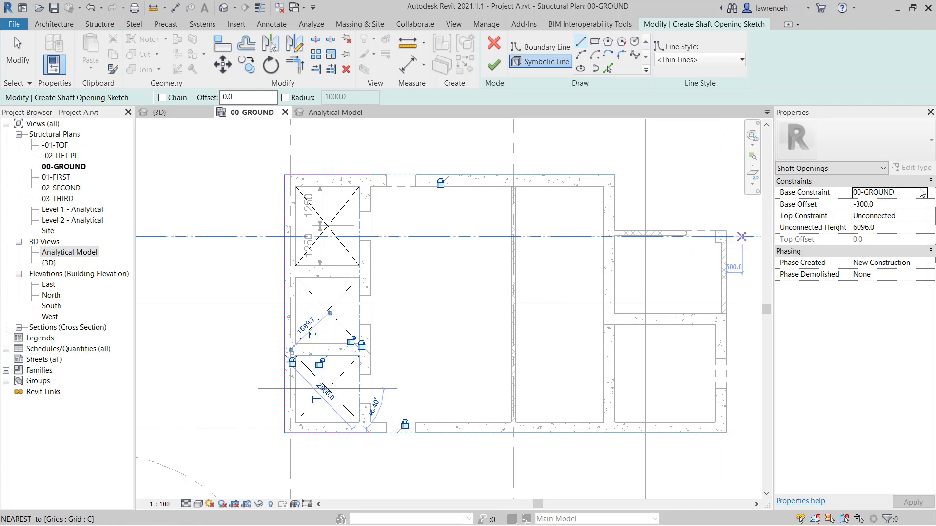
Set the shaft opening's Top Constraint to 'Up to level: 03-THIRD', giving an 11100.0 height
click(922, 216)
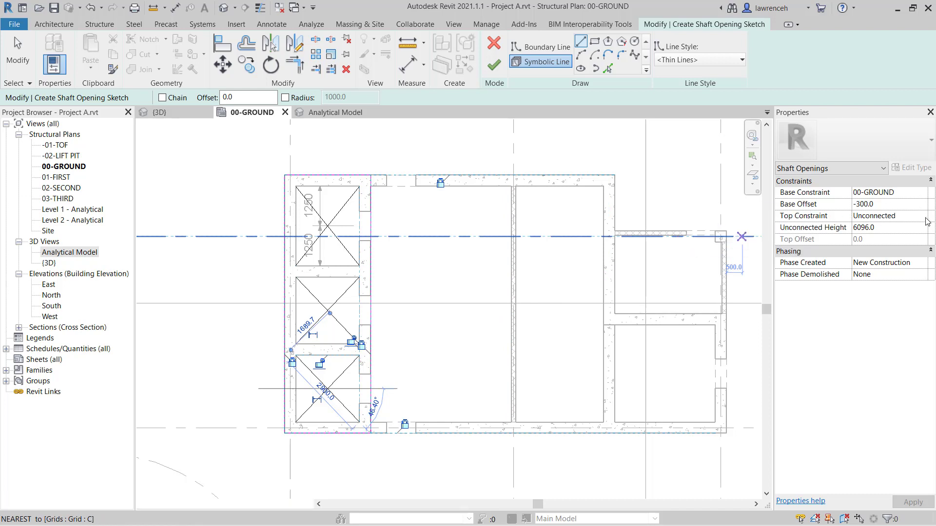
click(922, 216)
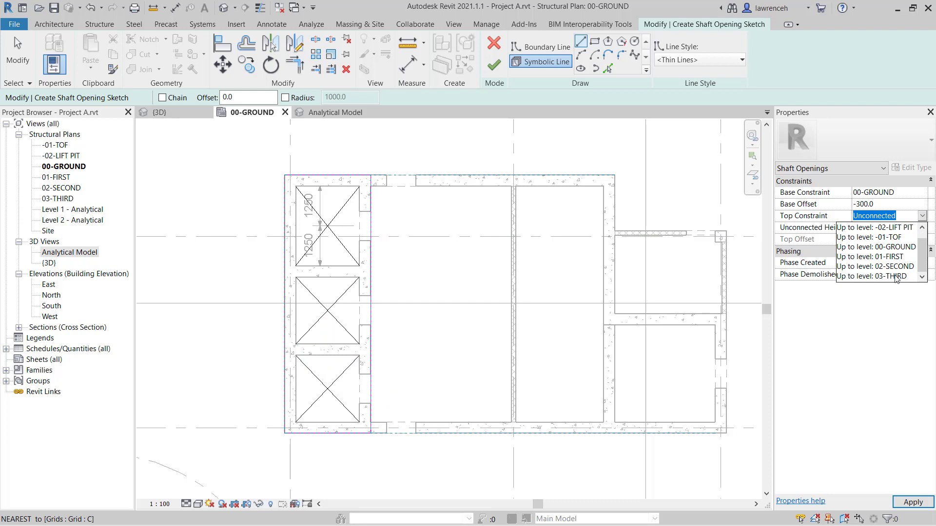
click(896, 276)
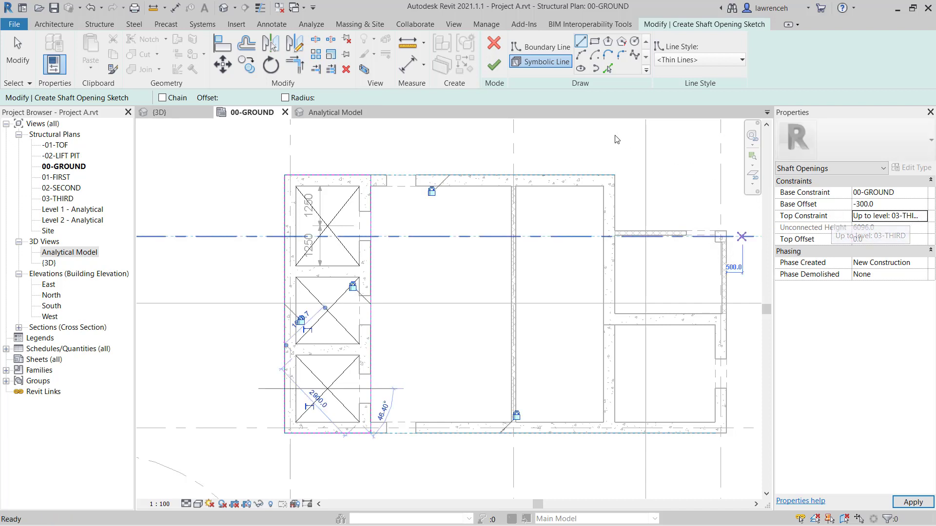
Finish the shaft opening sketch, deselect it, and open the 01-FIRST structural plan
click(493, 65)
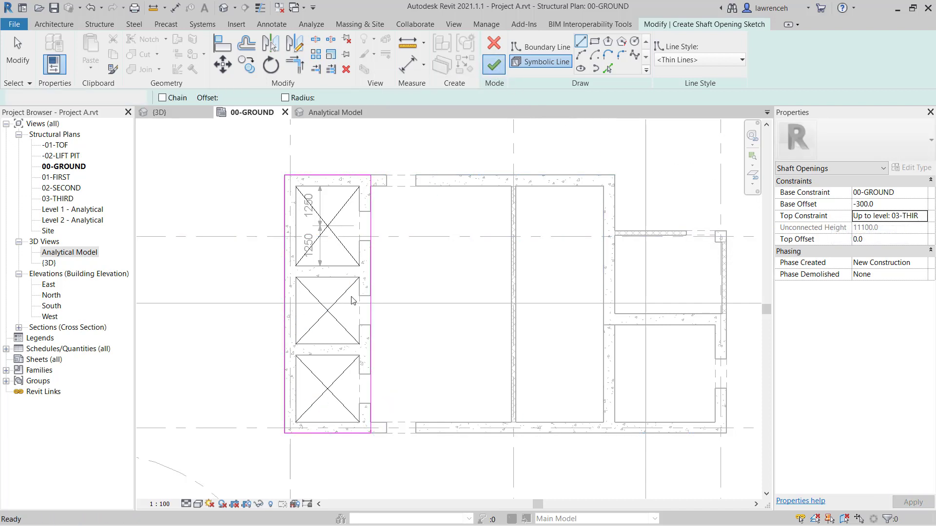
click(471, 387)
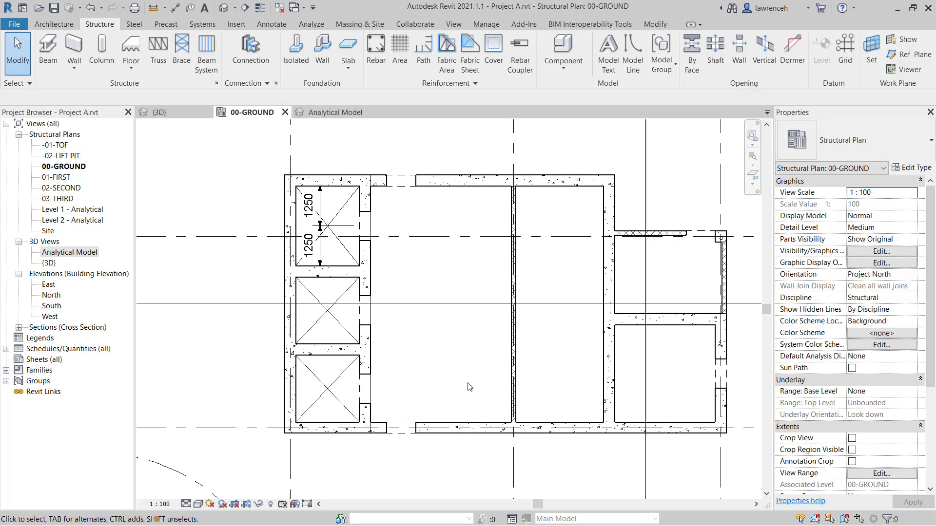
double_click(63, 180)
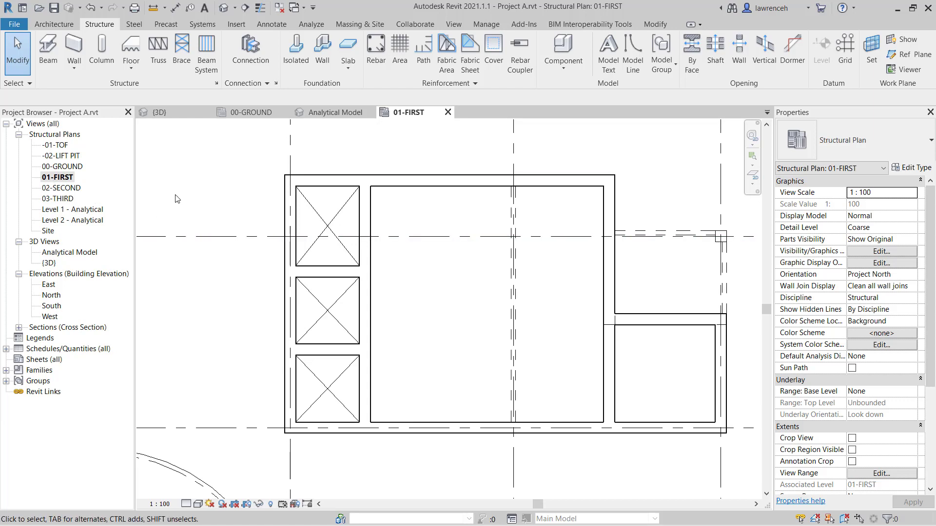
Switch to the Analytical Model 3D view and orbit from top-down to oblique to inspect the core
click(352, 114)
scroll(572, 305, down, 3)
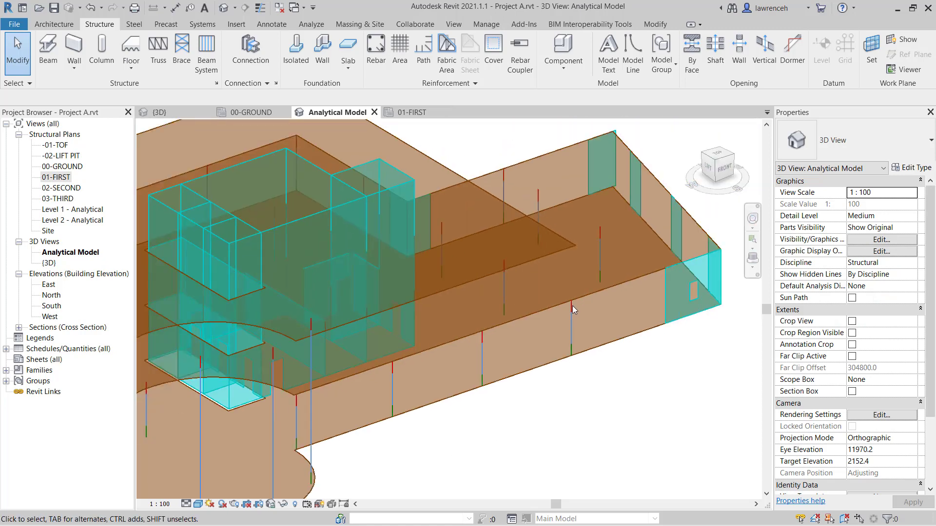
shift+middle_drag(502, 270, 443, 484)
scroll(402, 283, up, 5)
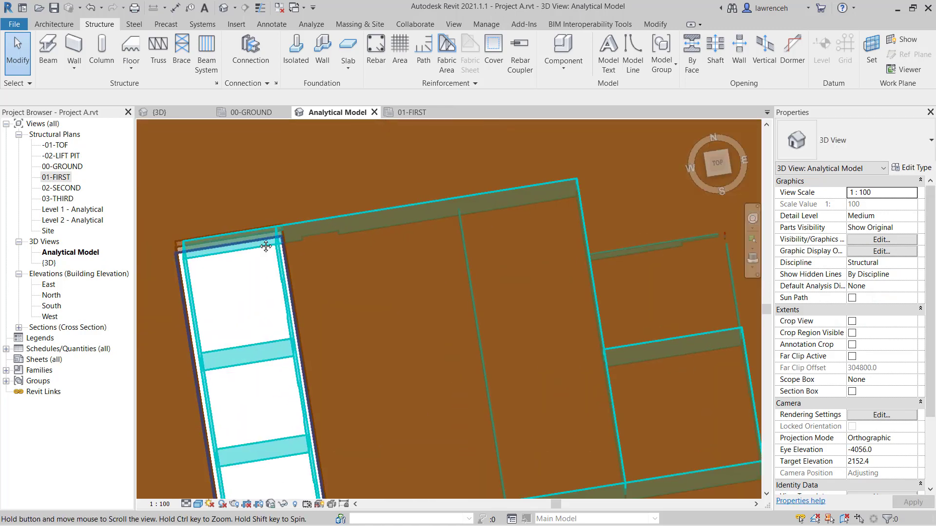
shift+middle_drag(401, 282, 436, 161)
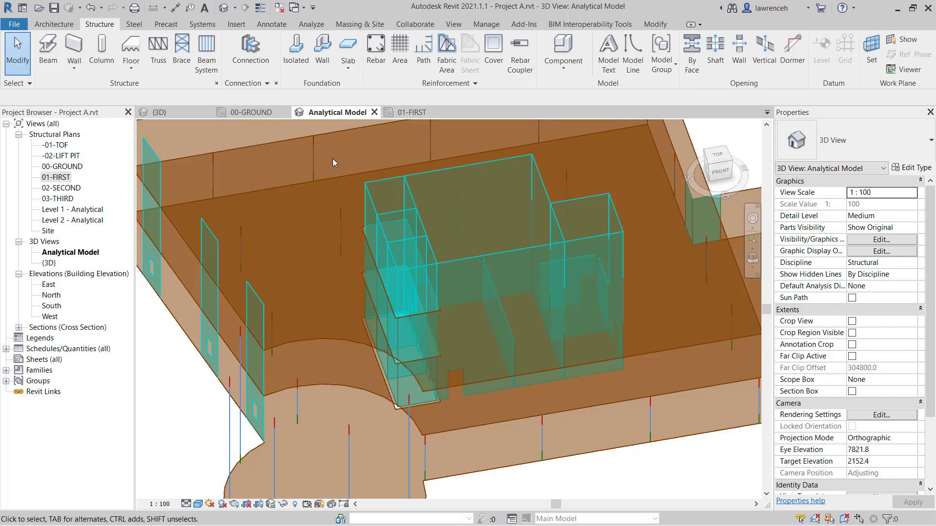
Open the 02-SECOND plan and start editing the second-floor slab's boundary
double_click(66, 189)
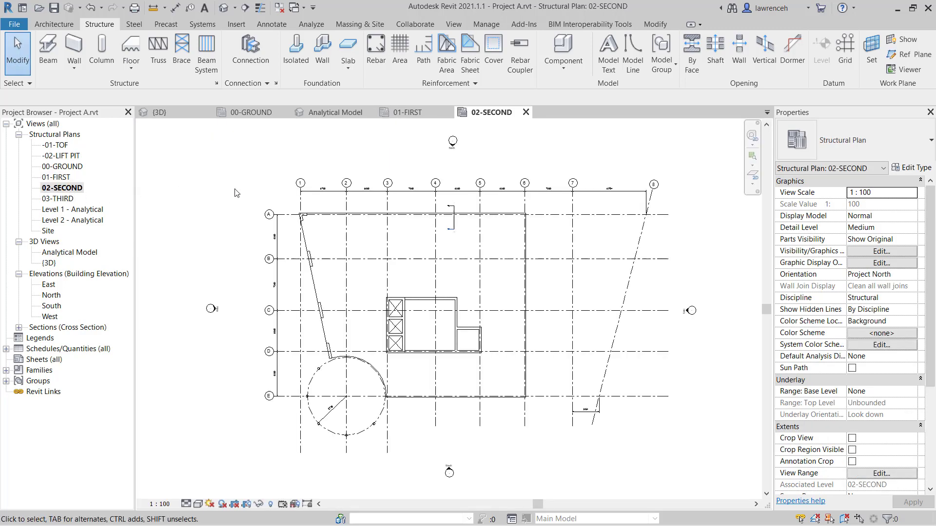
click(414, 215)
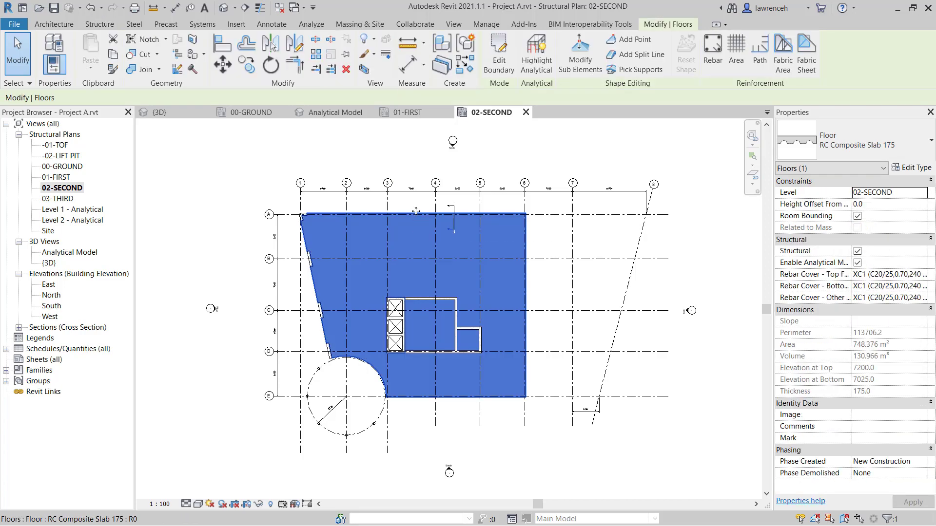
click(495, 66)
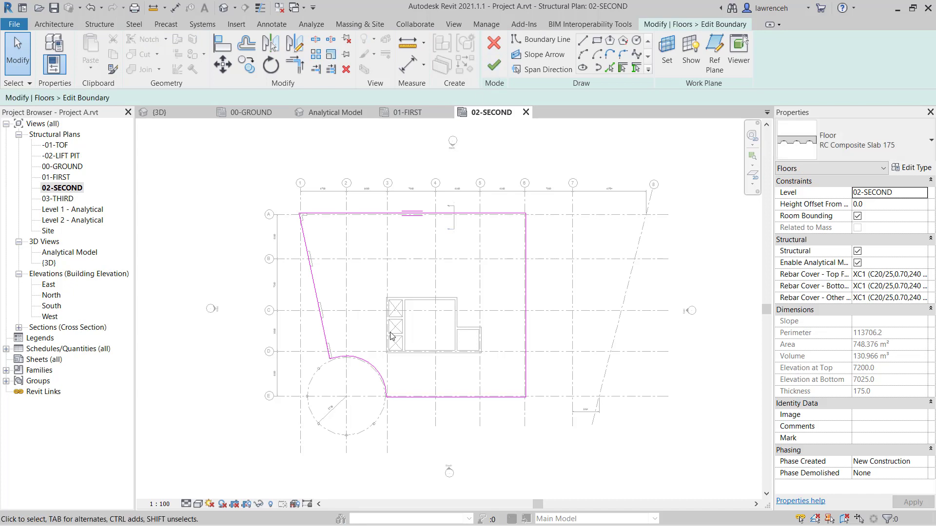
scroll(391, 336, up, 8)
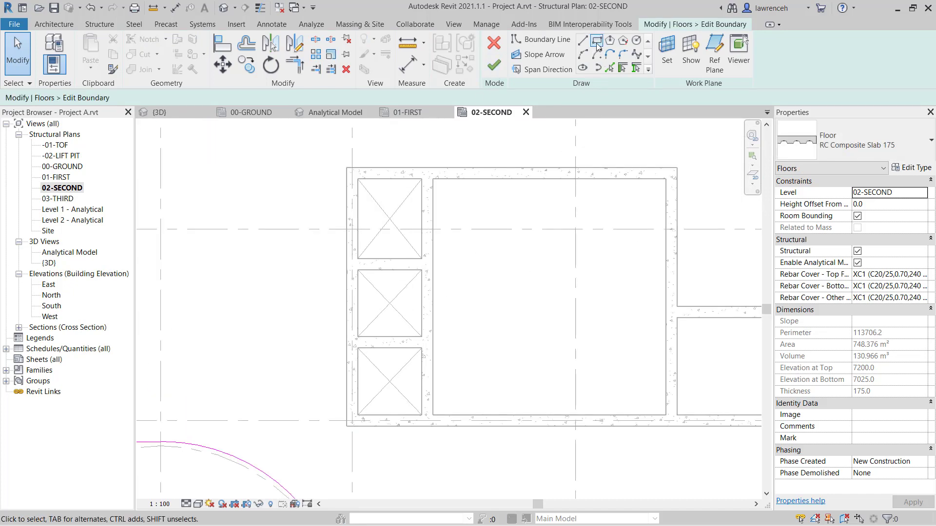
Sketch a rectangle around the lift shafts, lock its edges to the core walls, and finish
click(597, 43)
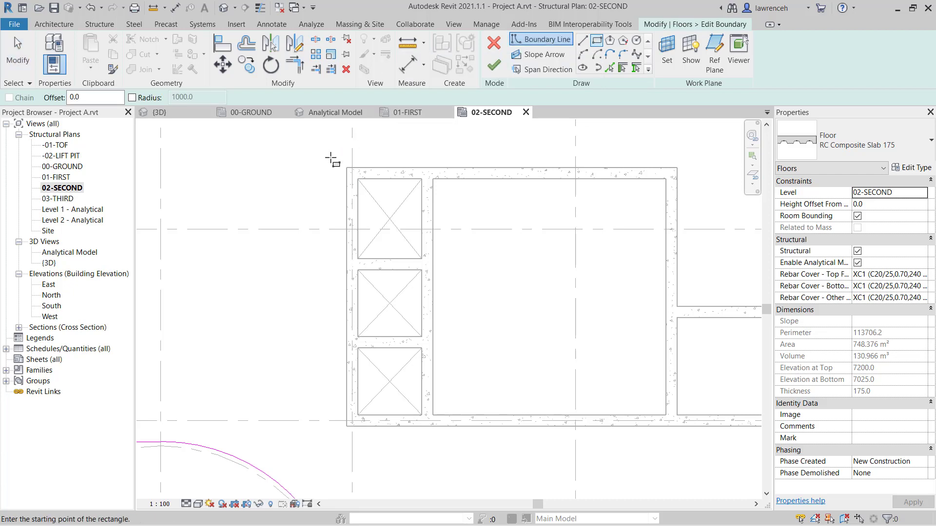
click(346, 167)
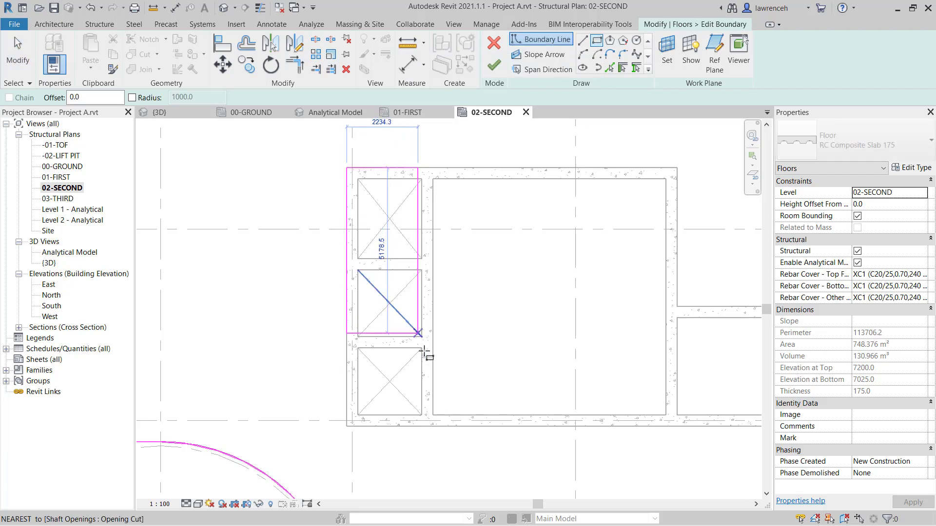
click(433, 425)
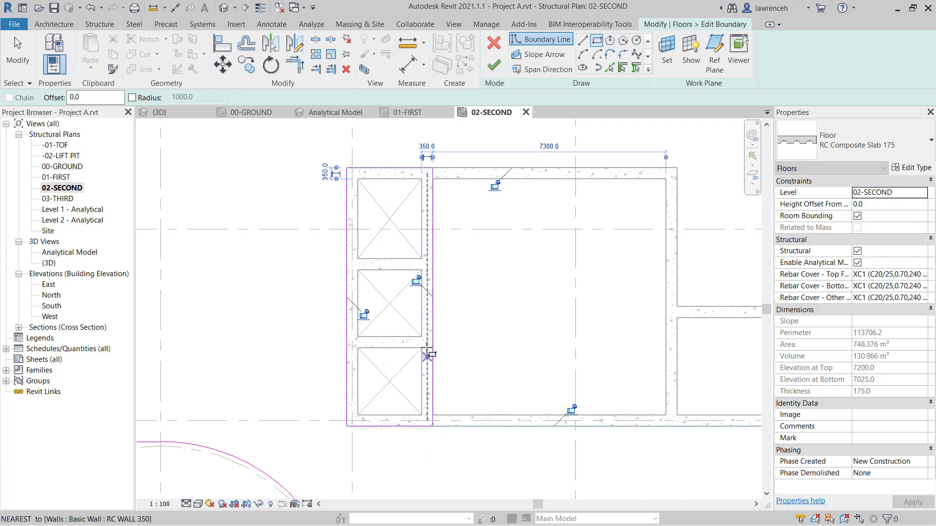
click(416, 281)
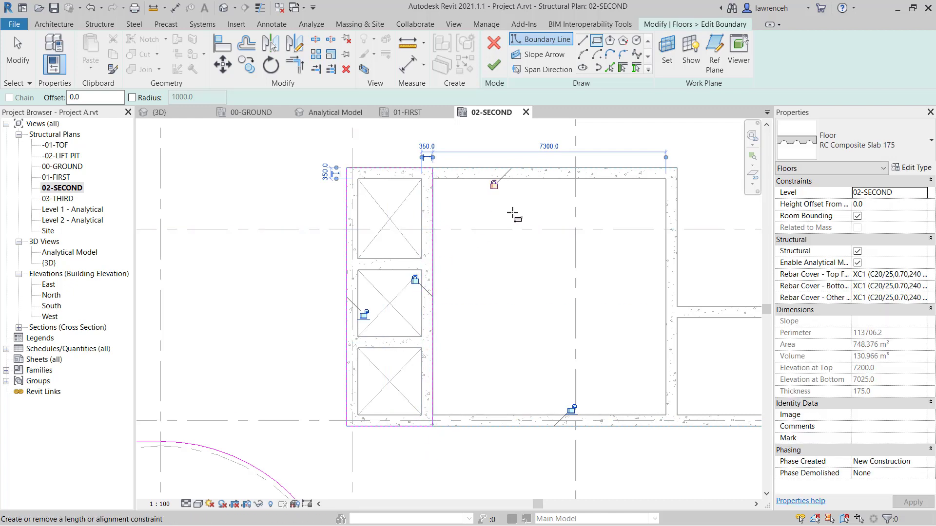
click(363, 314)
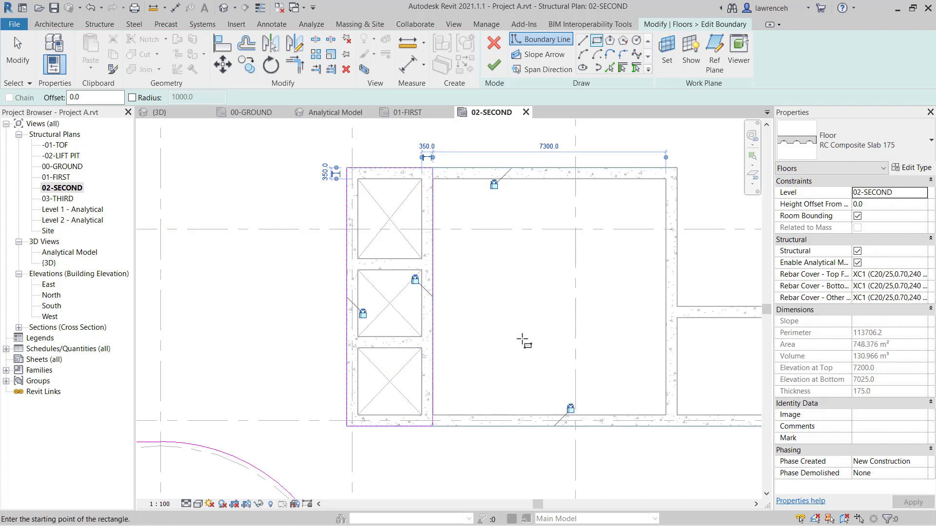
click(503, 68)
click(499, 341)
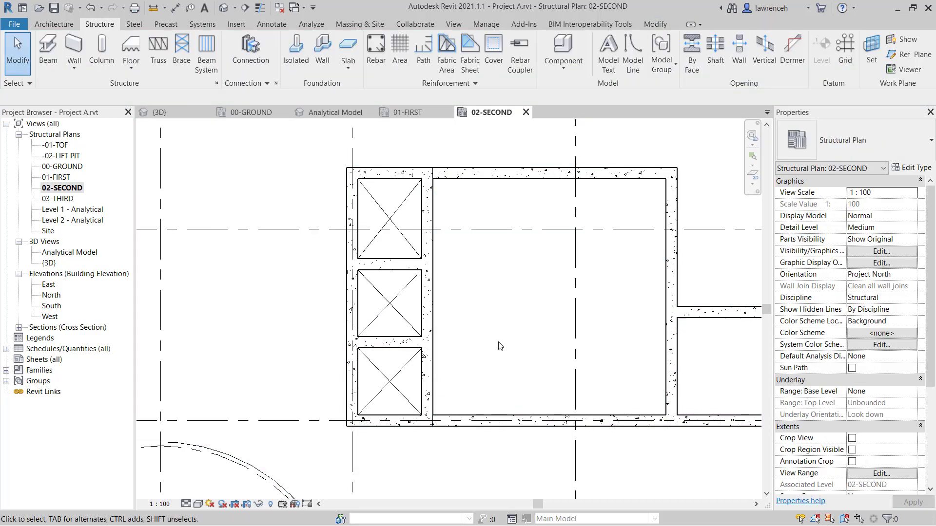
Open the 01-FIRST plan and start editing the RC Slab 250 floor's boundary
click(54, 177)
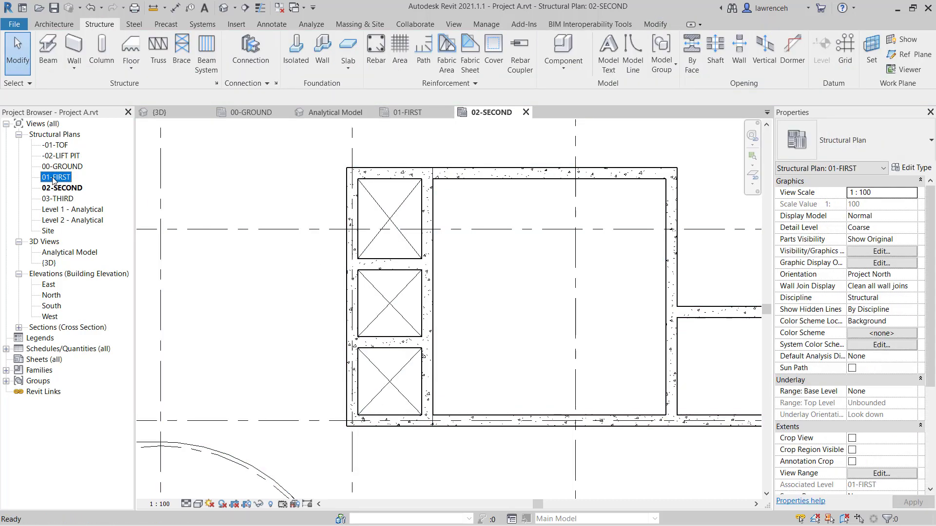
double_click(54, 179)
scroll(418, 230, down, 4)
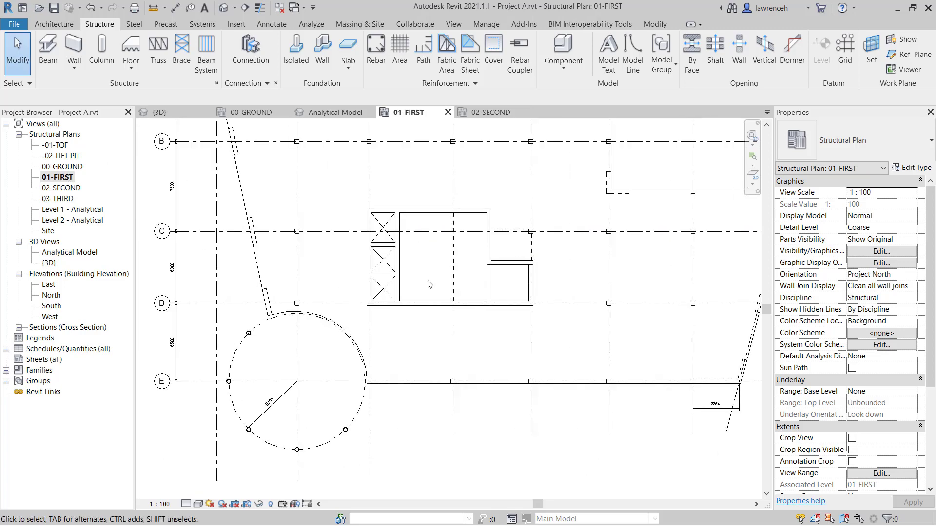
click(440, 389)
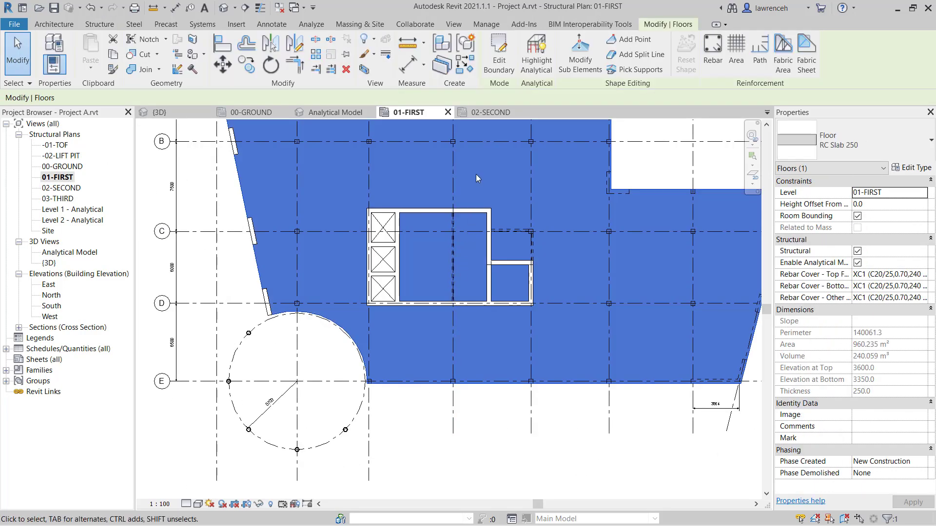
click(498, 62)
scroll(389, 234, up, 3)
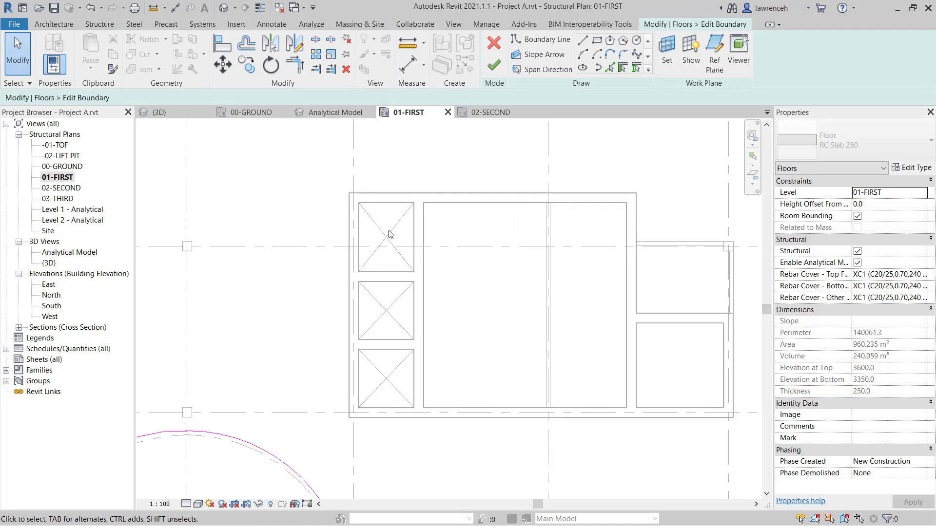
Sketch a 2700 by 8100 rectangle around the lift shafts and finish the boundary edit
click(597, 41)
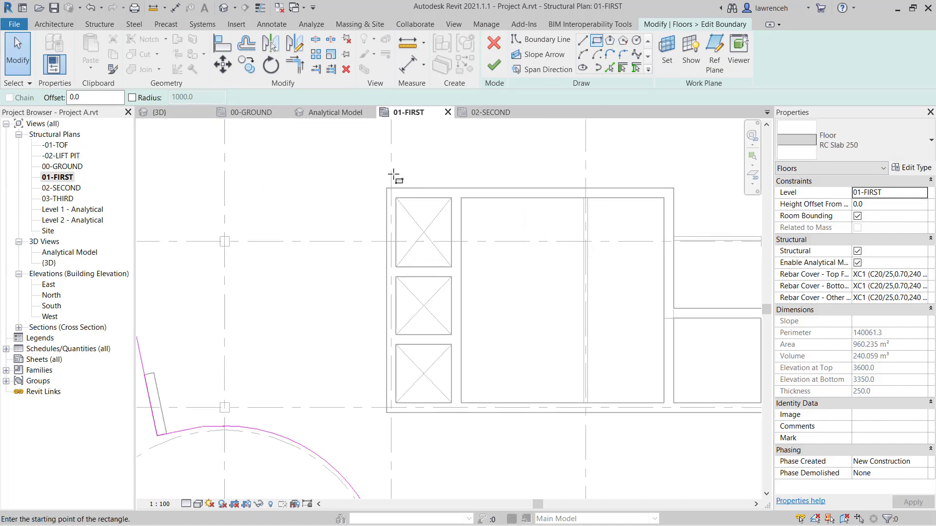
click(386, 193)
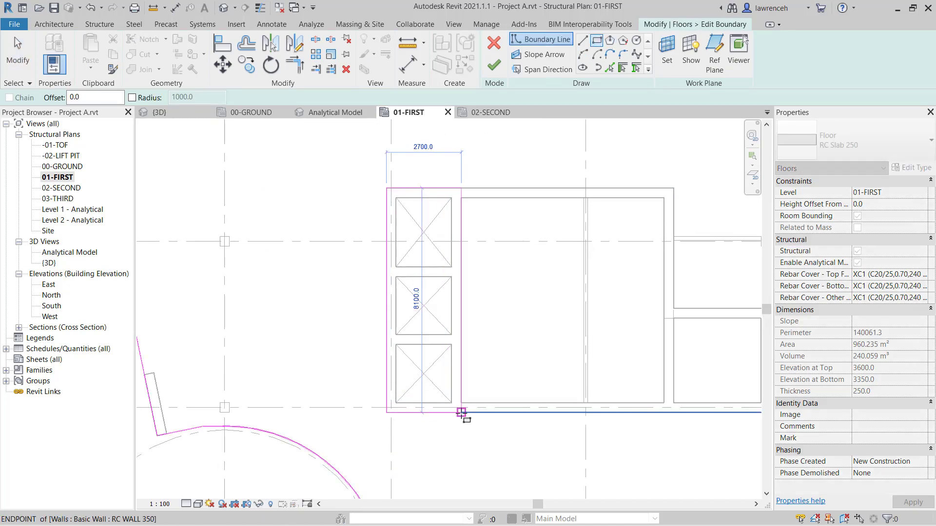
click(461, 413)
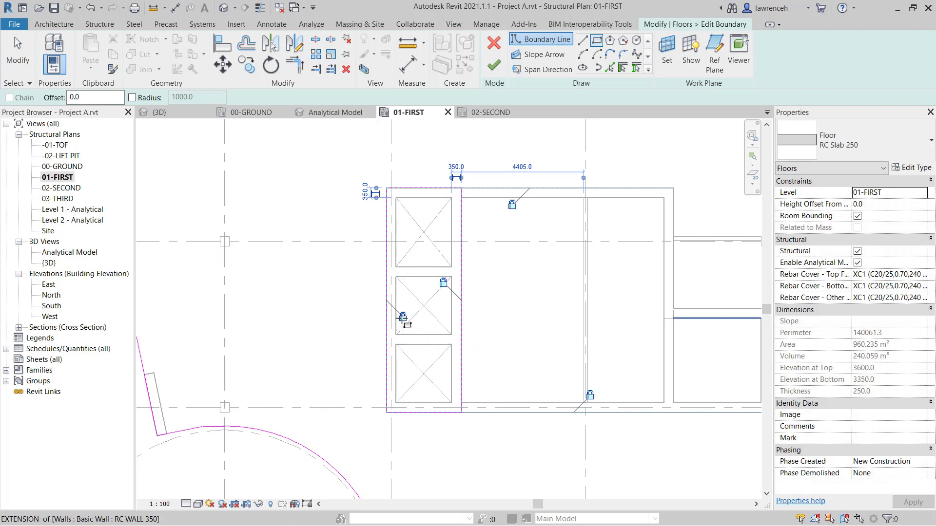
click(493, 65)
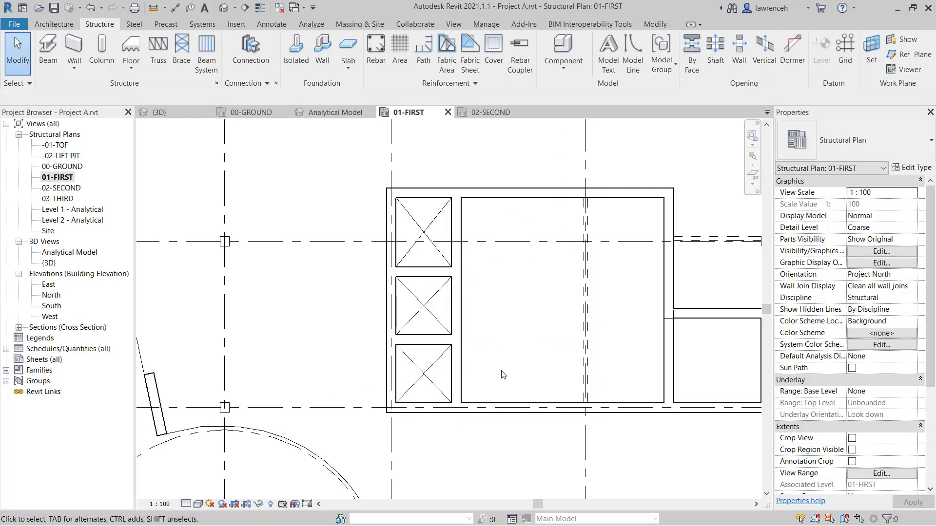
Open the 00-GROUND plan and start editing the RC Slab 300 floor's boundary
double_click(70, 168)
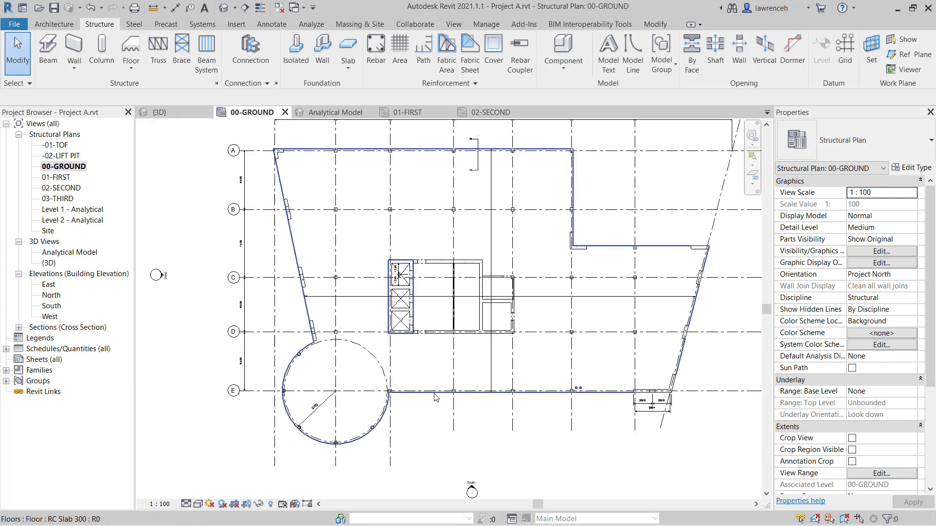
click(435, 394)
scroll(400, 273, up, 4)
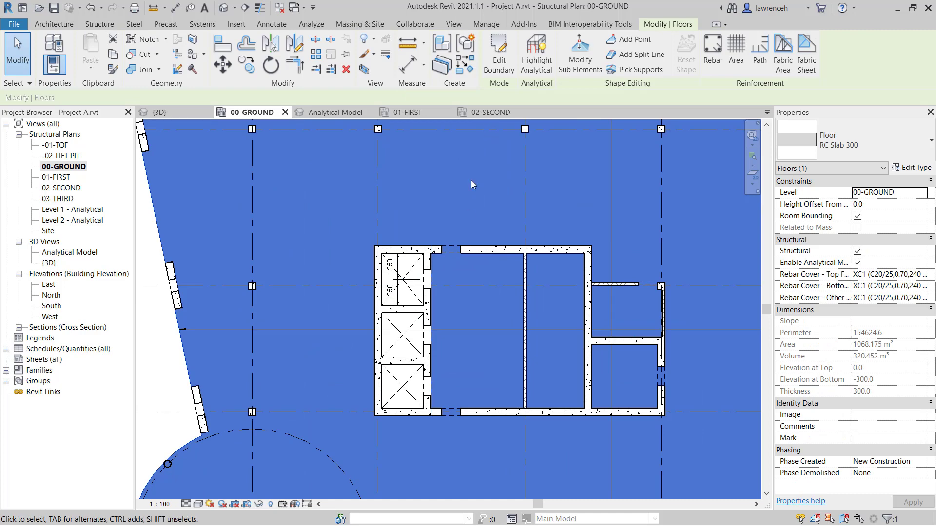
click(507, 57)
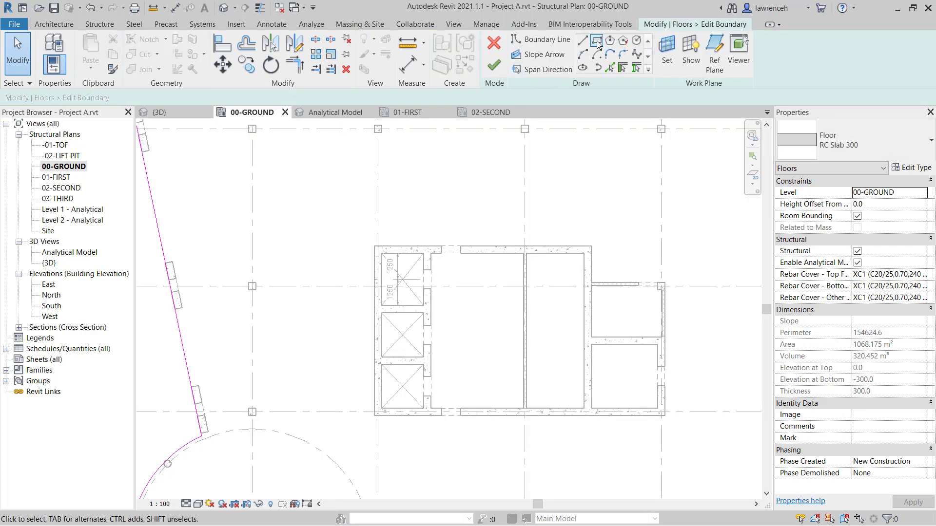
Sketch a rectangle around the lift shafts and finish the boundary edit
click(374, 247)
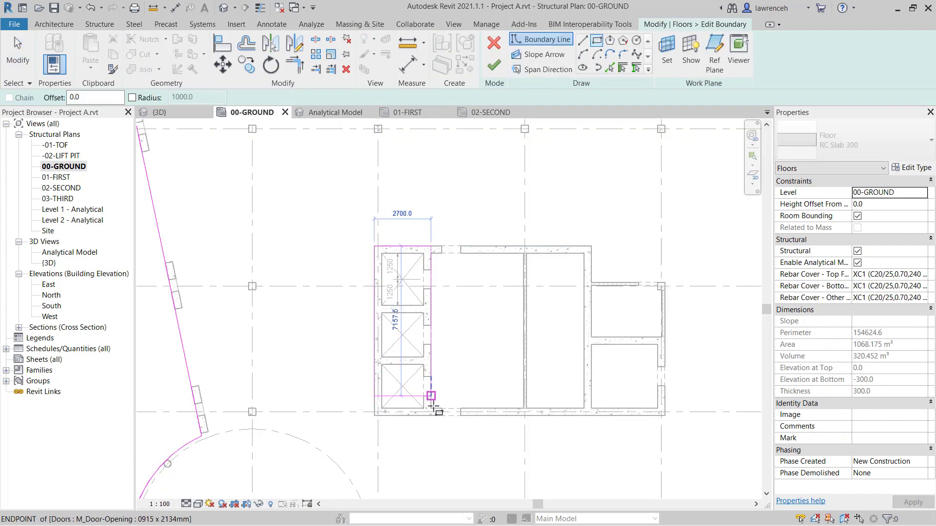
click(431, 415)
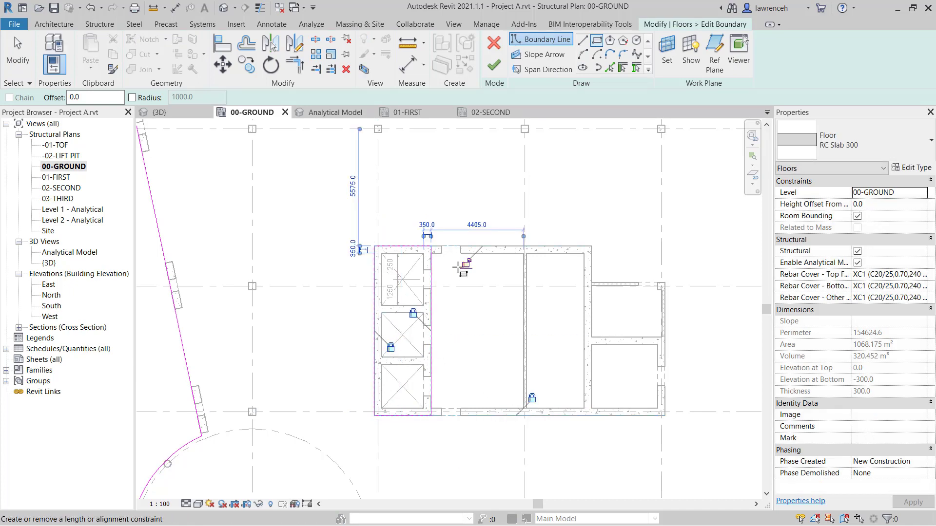
key(Escape)
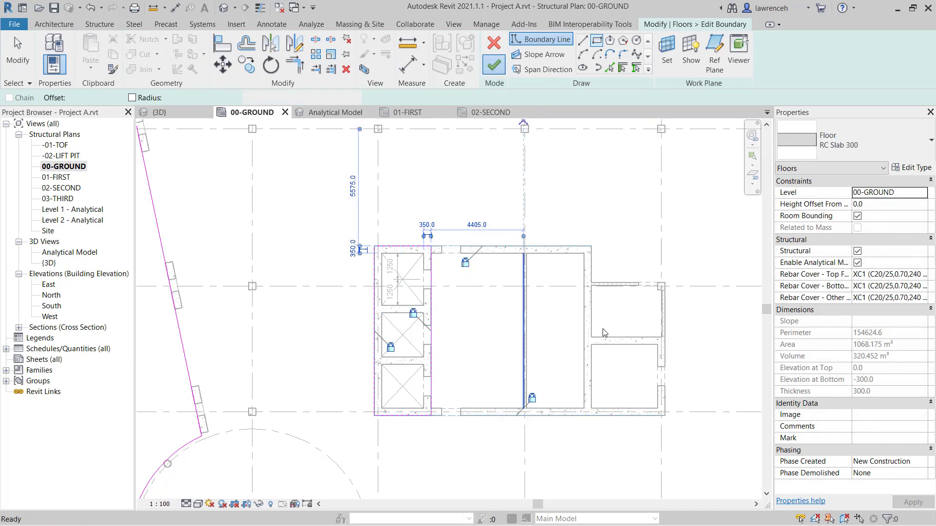
key(Return)
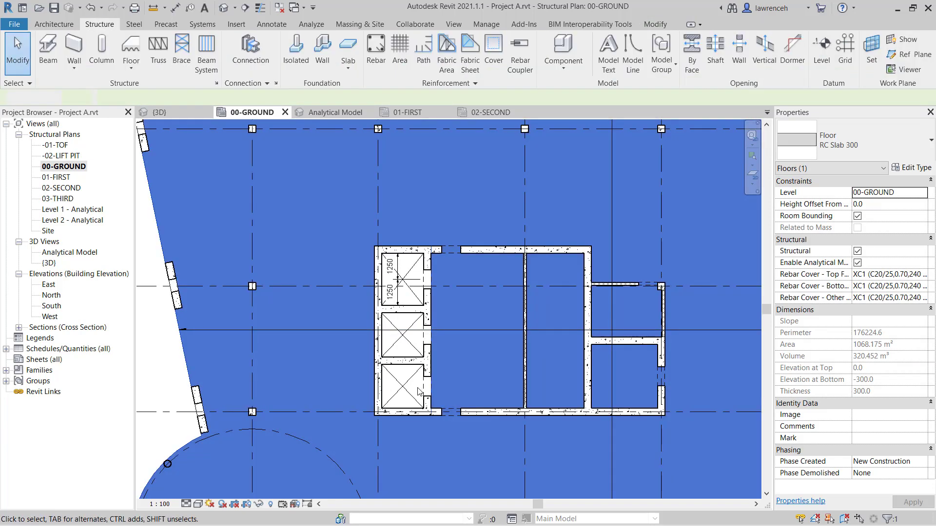
key(Escape)
scroll(418, 392, down, 2)
View the model in {3D}, then in the Analytical Model view, orbiting to check the core openings
double_click(49, 264)
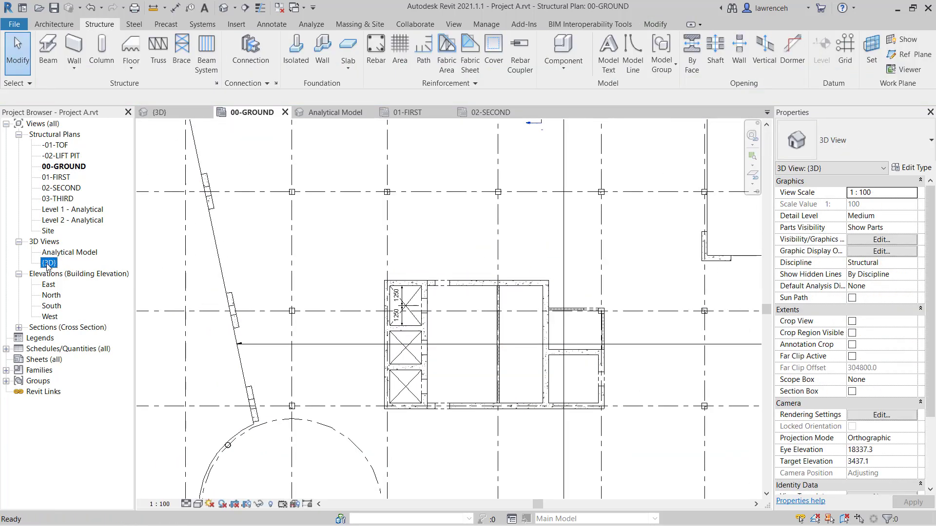
scroll(480, 379, down, 5)
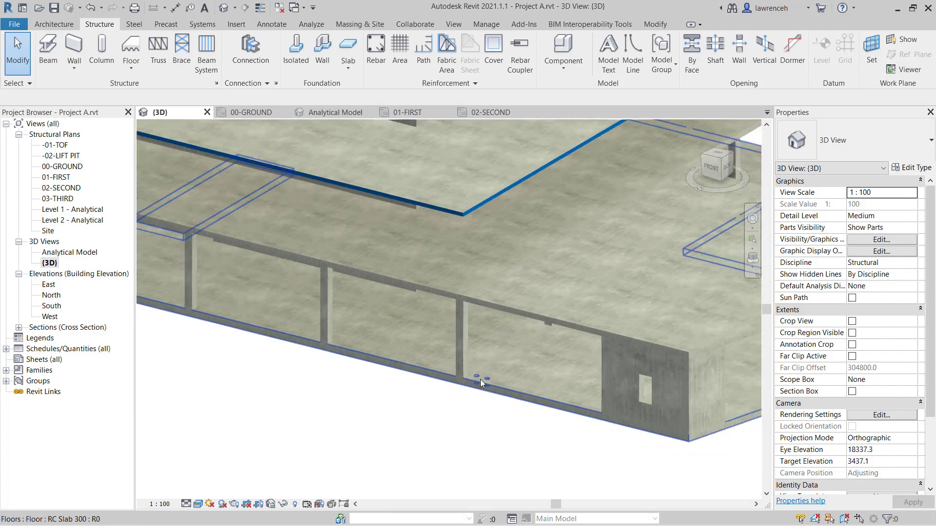
scroll(533, 297, up, 3)
shift+middle_drag(540, 277, 297, 223)
double_click(86, 257)
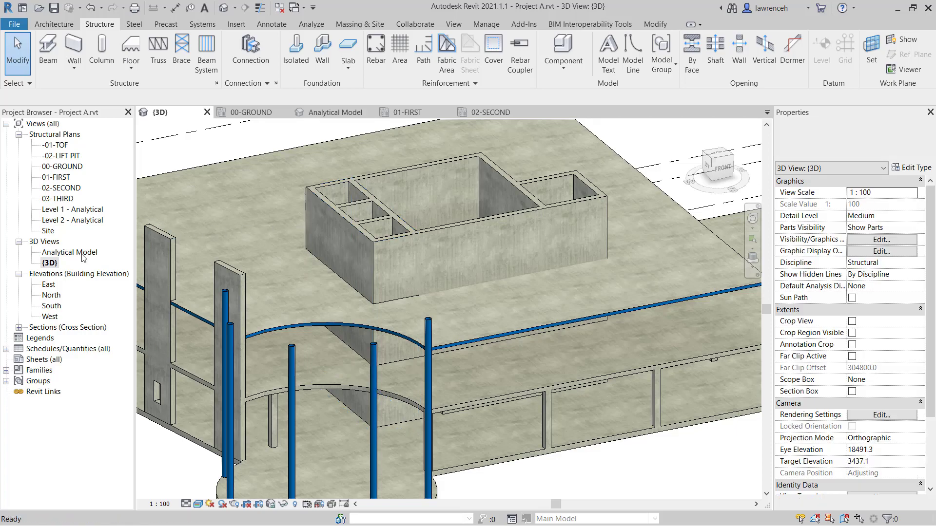
shift+middle_drag(536, 361, 454, 505)
shift+middle_drag(561, 267, 565, 470)
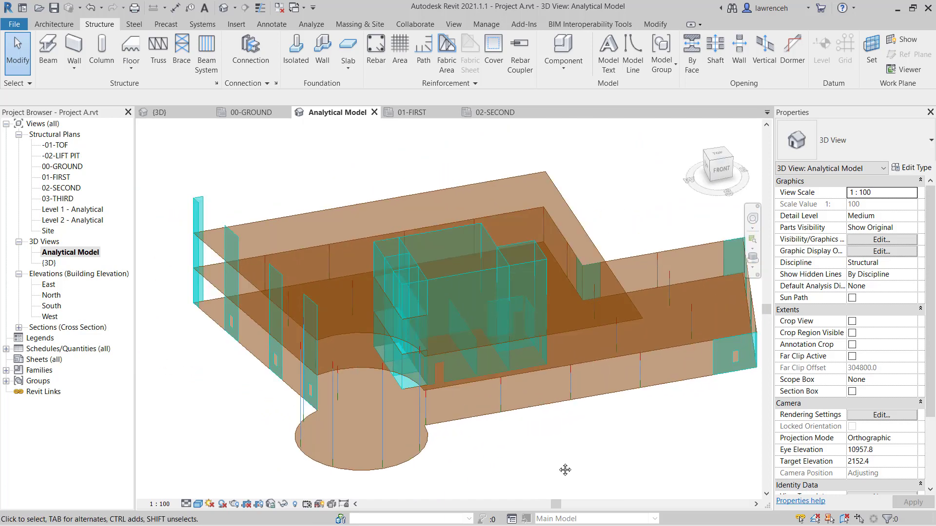